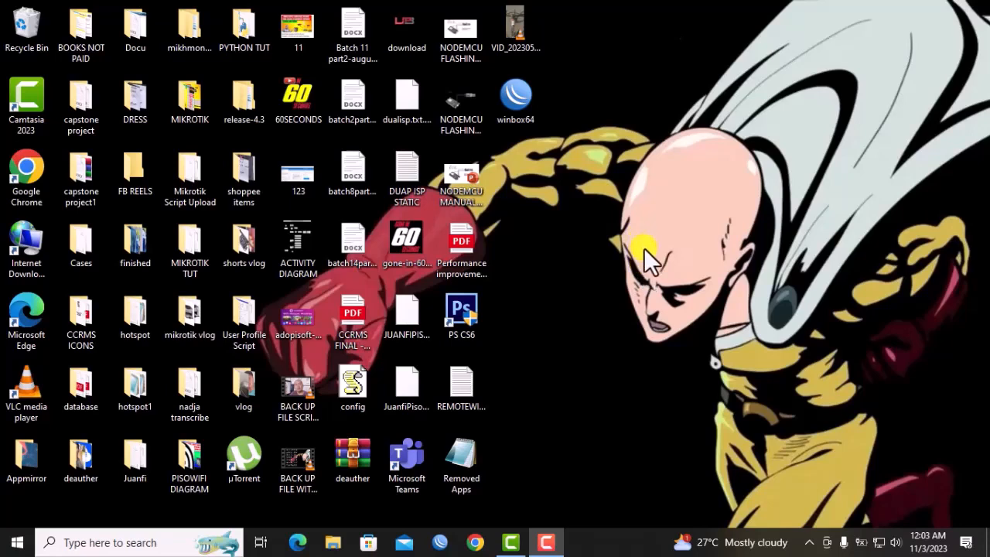
Open WinBox and connect to the MikroTik router at 192.168.77.1.
click(440, 543)
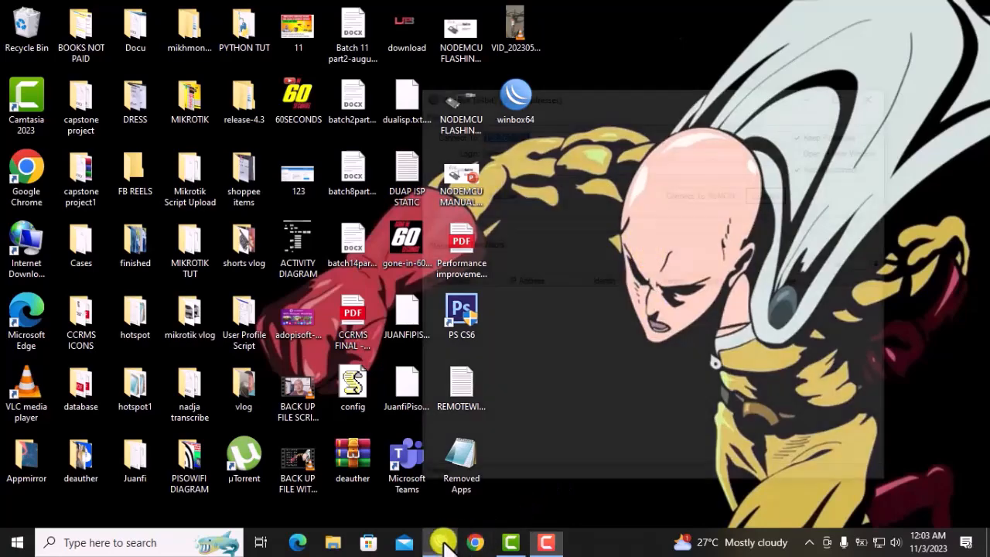
drag(588, 101, 427, 61)
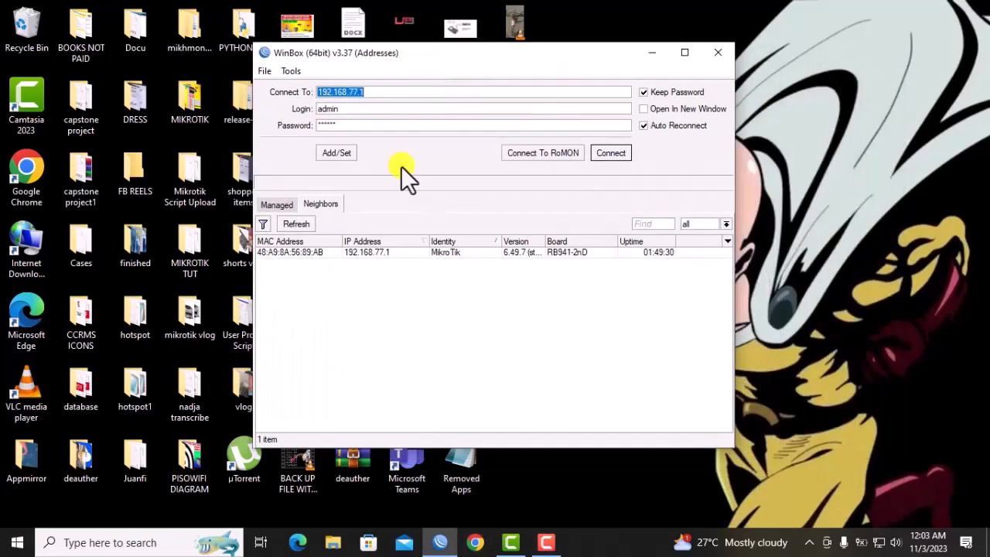
click(355, 253)
click(607, 154)
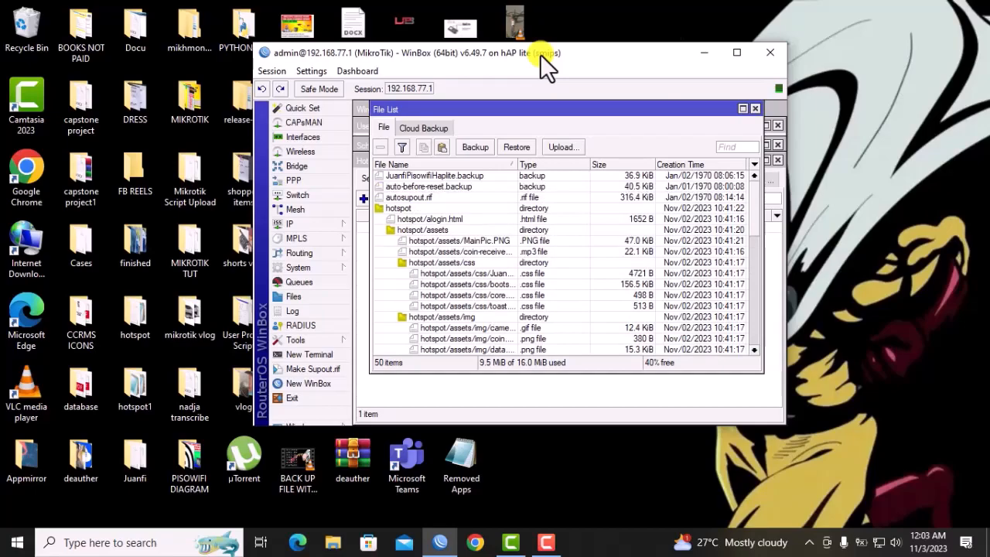
mouse_move(540, 54)
mouse_down()
mouse_move(444, 50)
mouse_move(540, 55)
mouse_up()
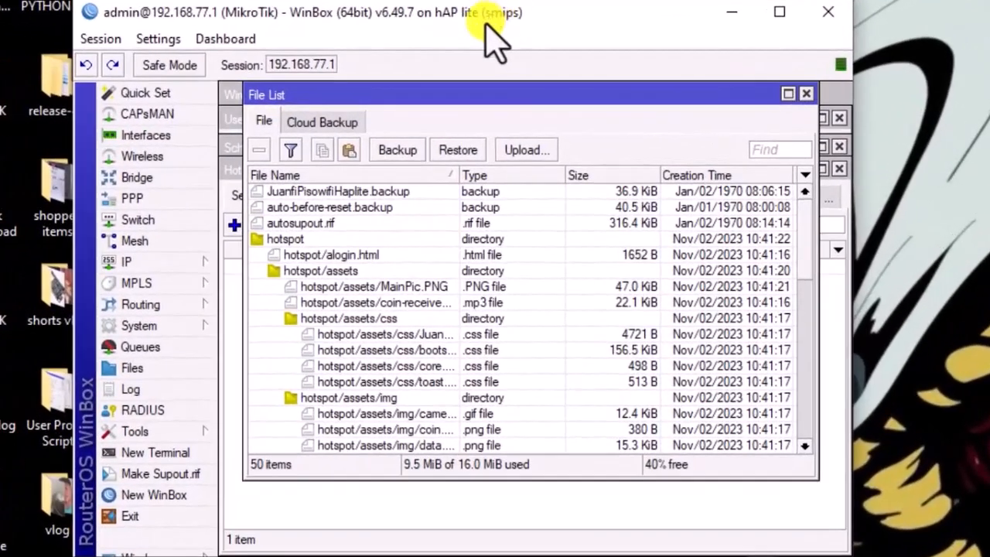
Copy config.js from the router's hotspot/assets/js folder to the desktop, replacing the existing copy.
click(302, 240)
scroll(365, 298, down, 4)
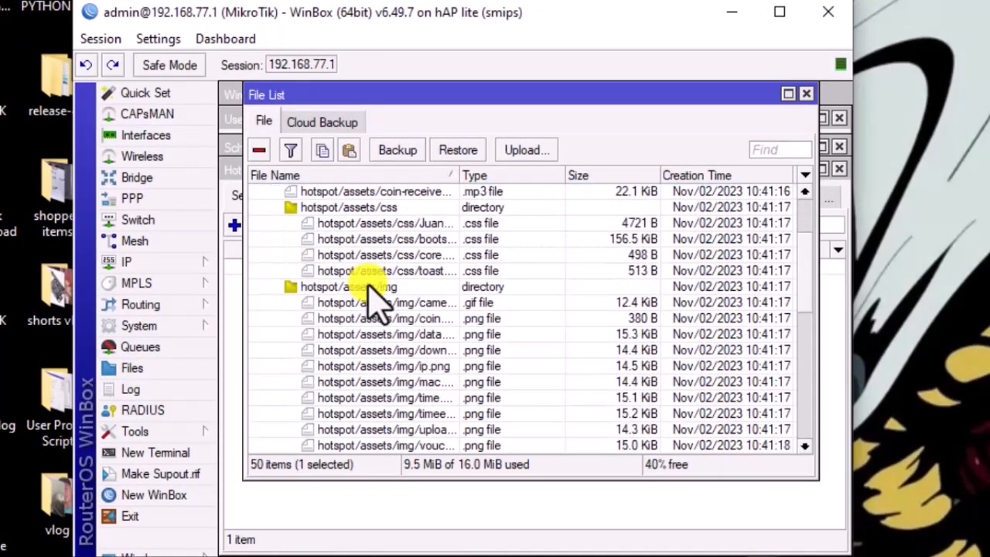
scroll(370, 298, down, 2)
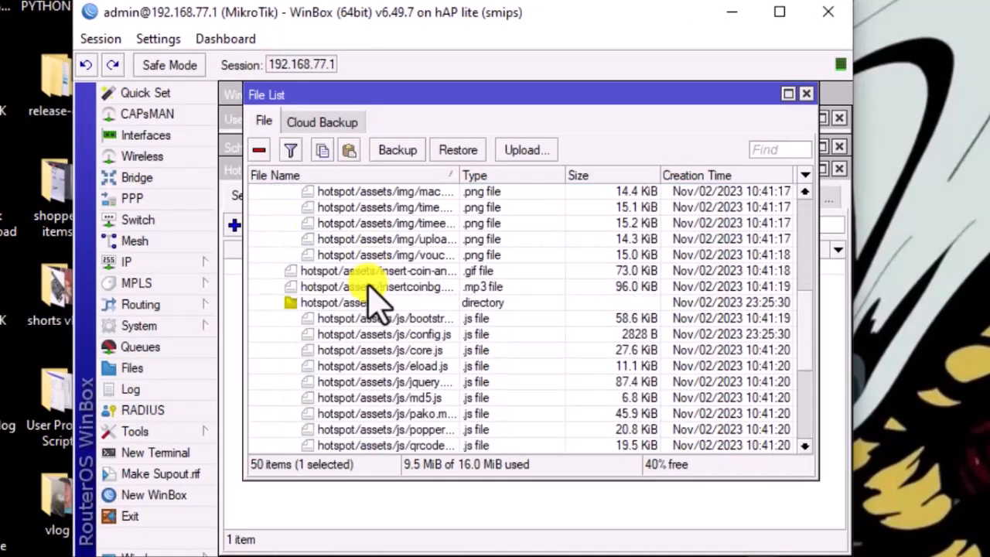
click(389, 335)
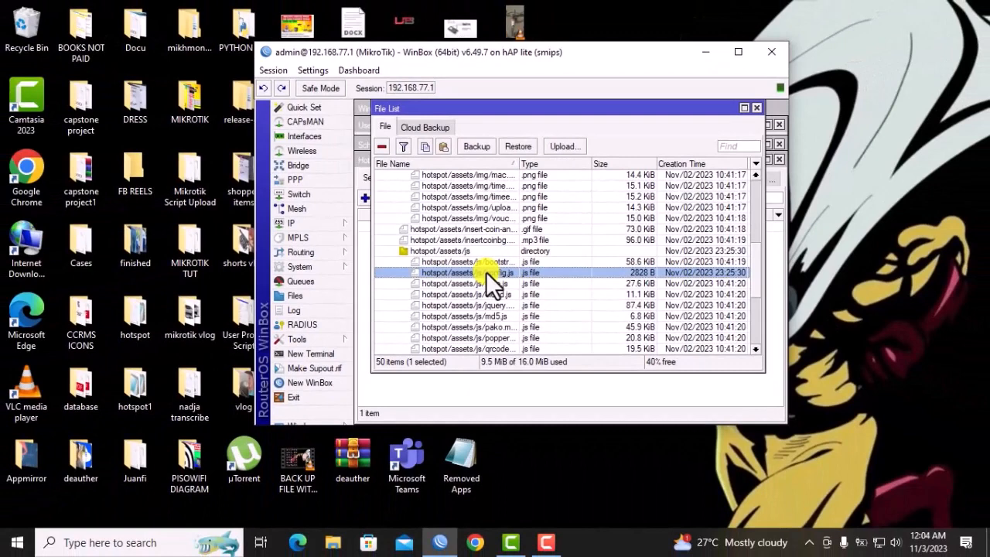
drag(411, 333, 933, 352)
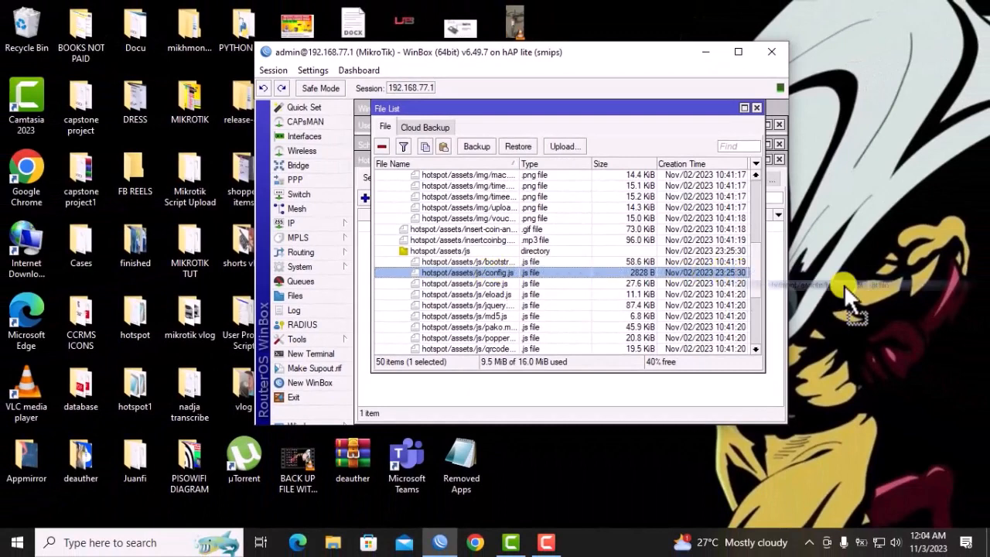
drag(844, 285, 882, 275)
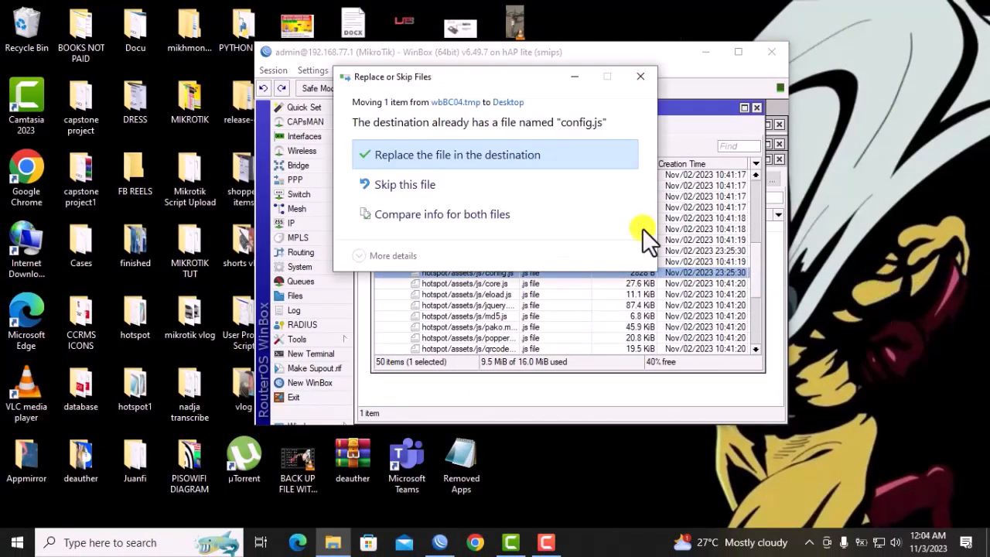
click(441, 153)
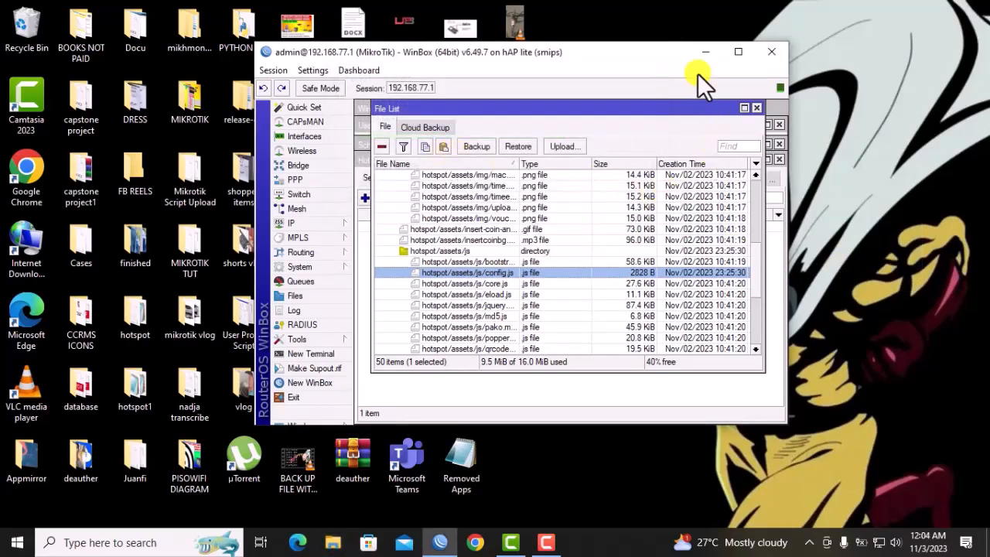
Move the config file to a free area of the desktop and open it for editing in Notepad++.
drag(705, 59, 858, 183)
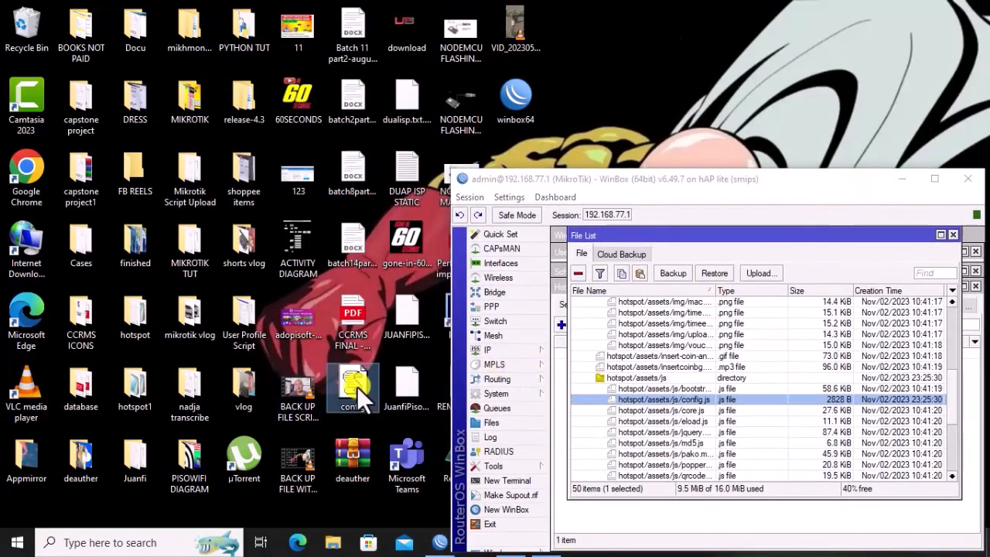
drag(354, 389, 750, 91)
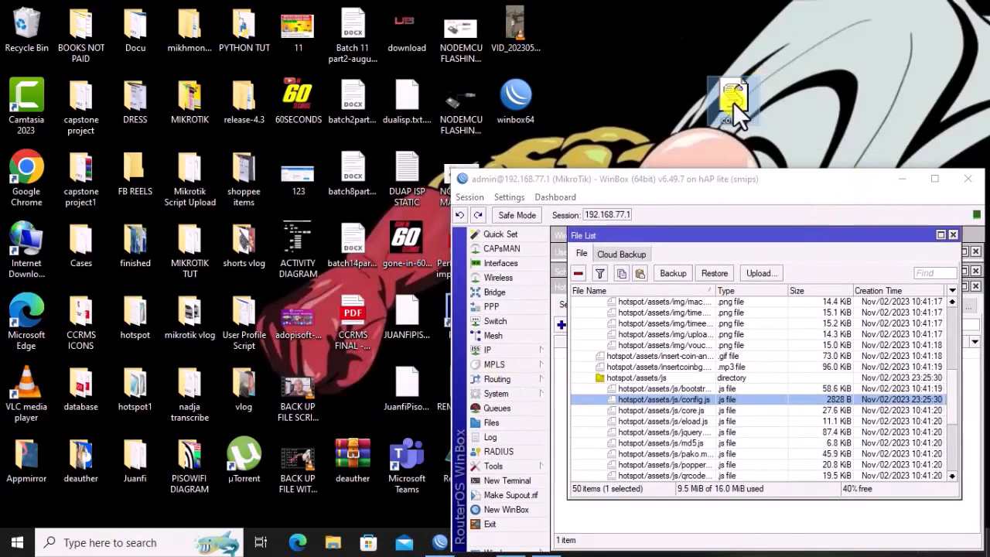
right_click(734, 102)
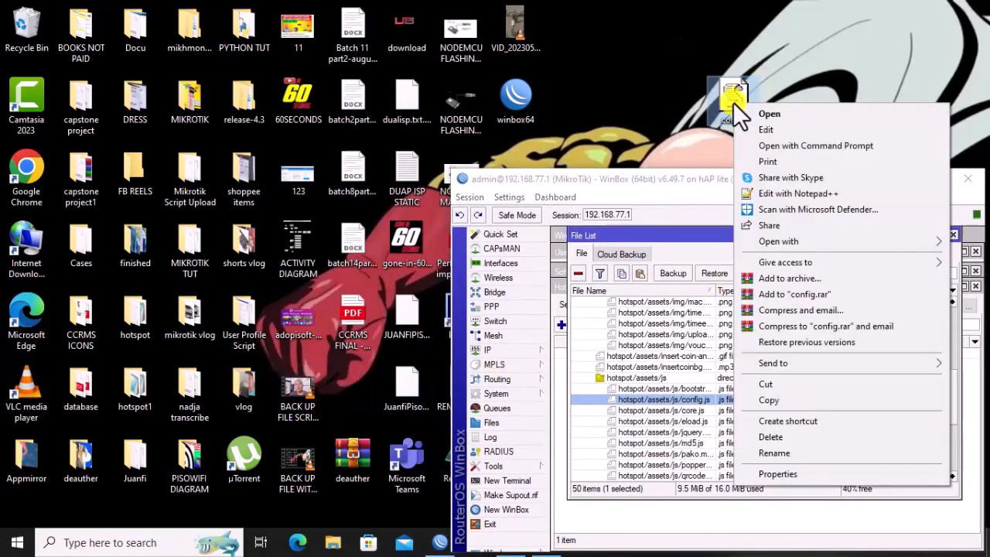
click(794, 193)
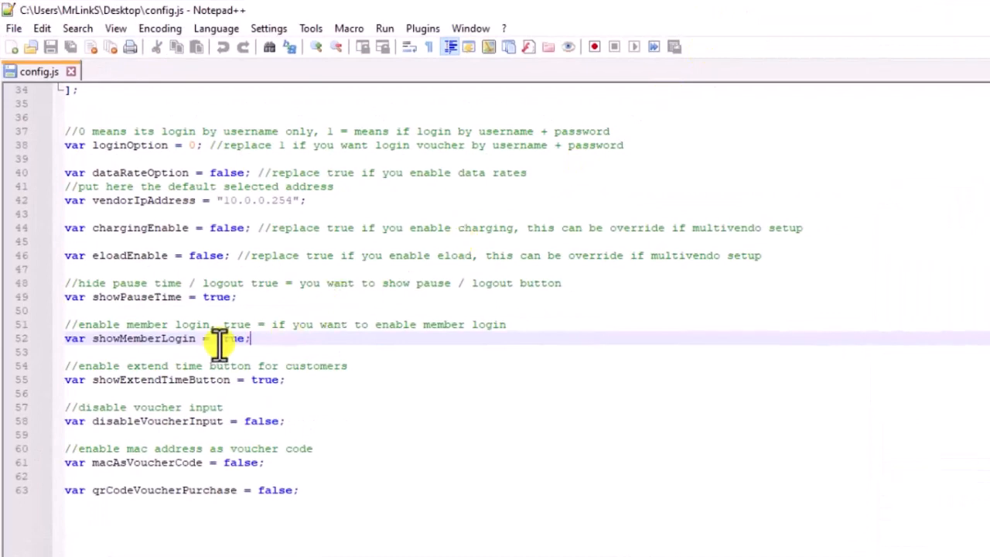
Set the showMemberLogin variable on line 52 to false.
drag(65, 338, 266, 338)
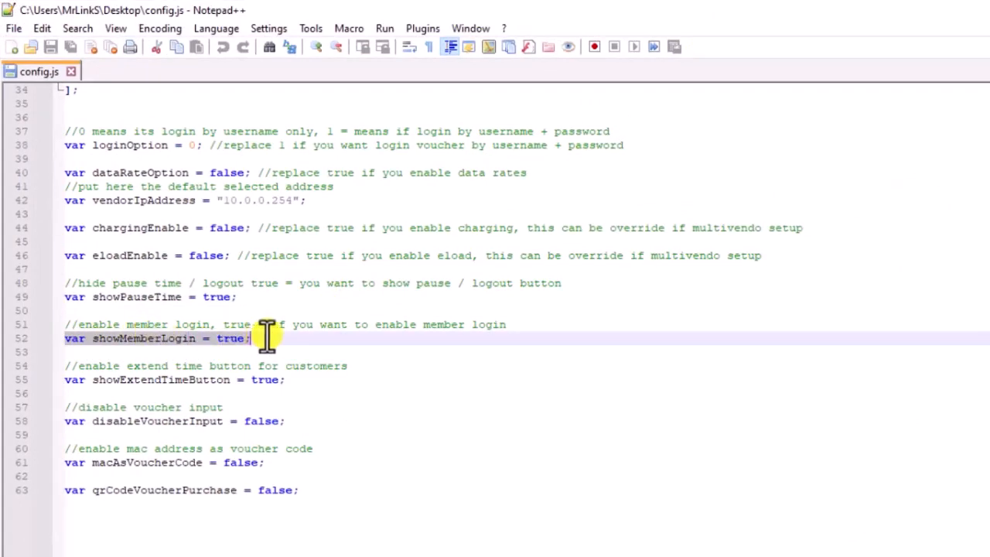
click(240, 339)
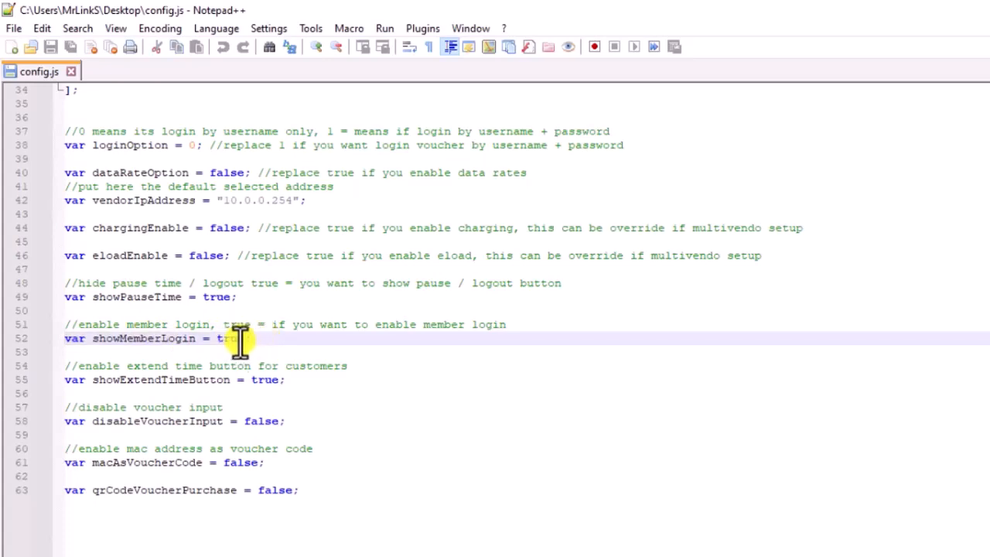
click(243, 340)
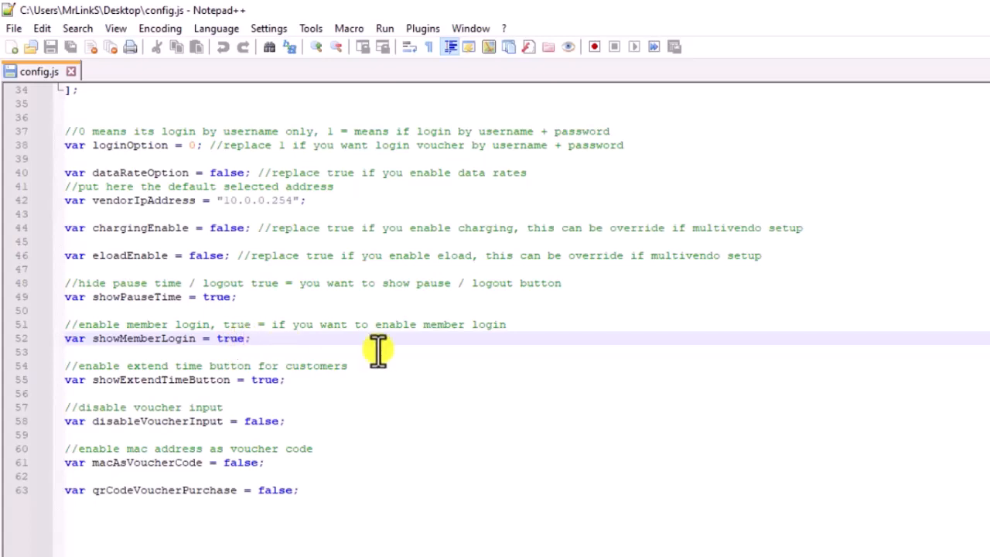
key(BackSpace)
key(BackSpace)
key(BackSpace)
key(BackSpace)
text(false)
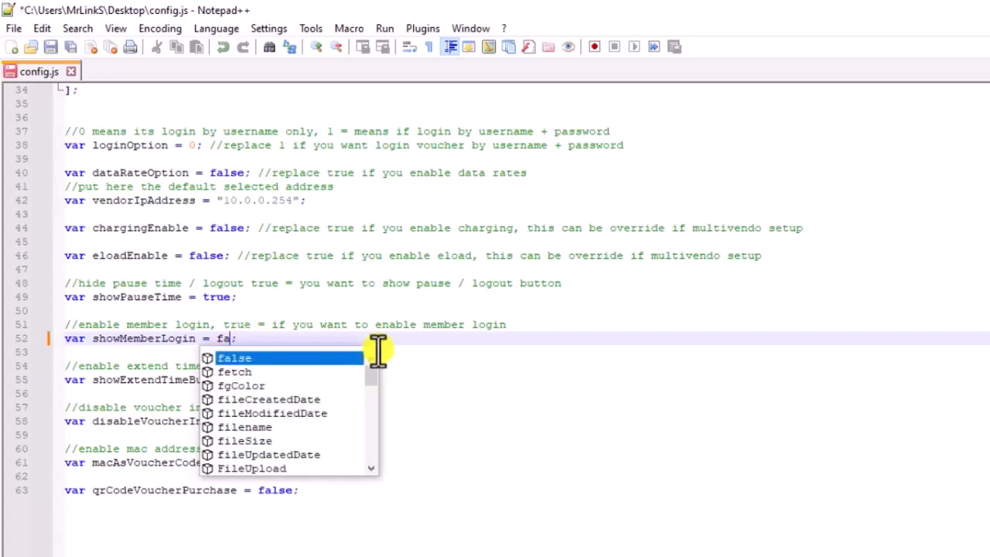
click(521, 360)
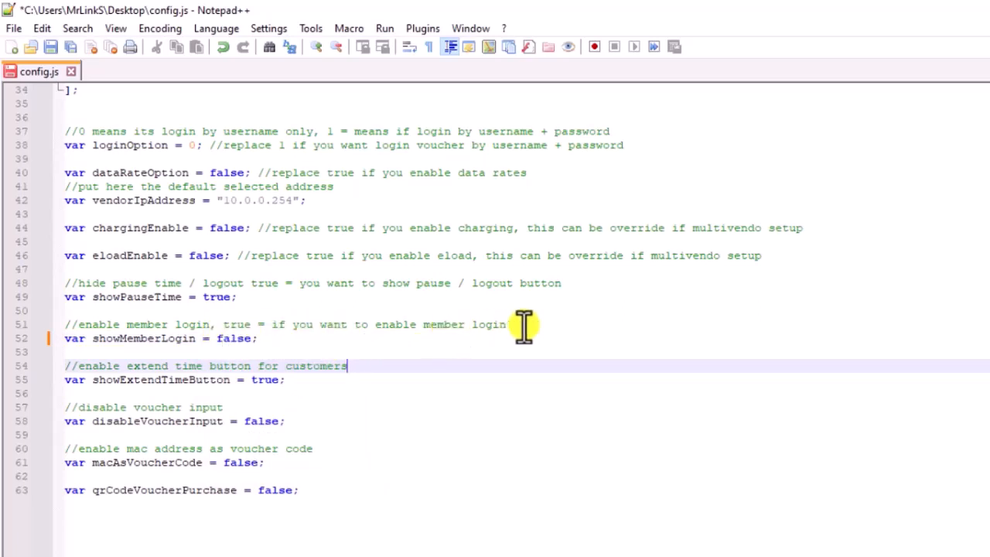
Set the showMemberLogin variable to true to enable member login, and save config.js.
drag(524, 327, 289, 325)
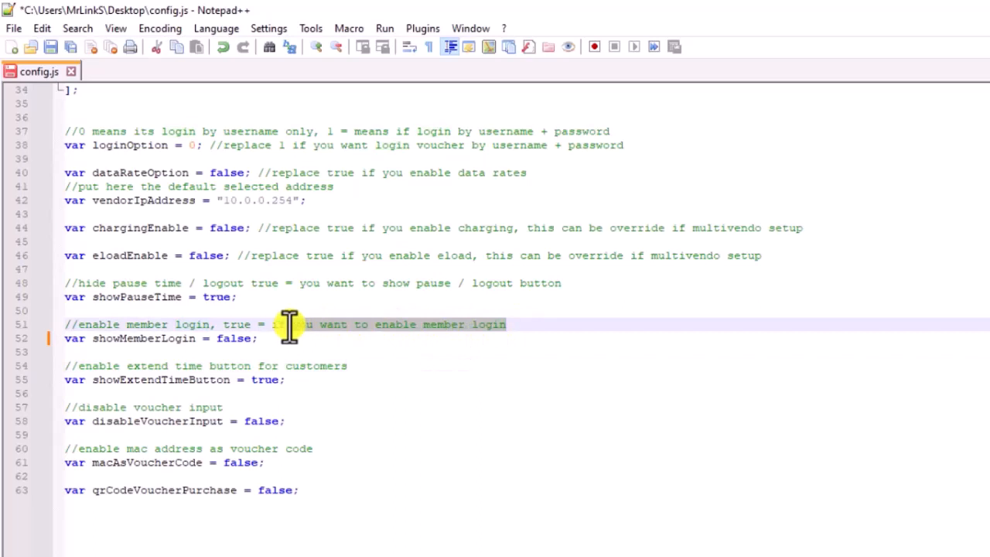
double_click(231, 324)
click(260, 338)
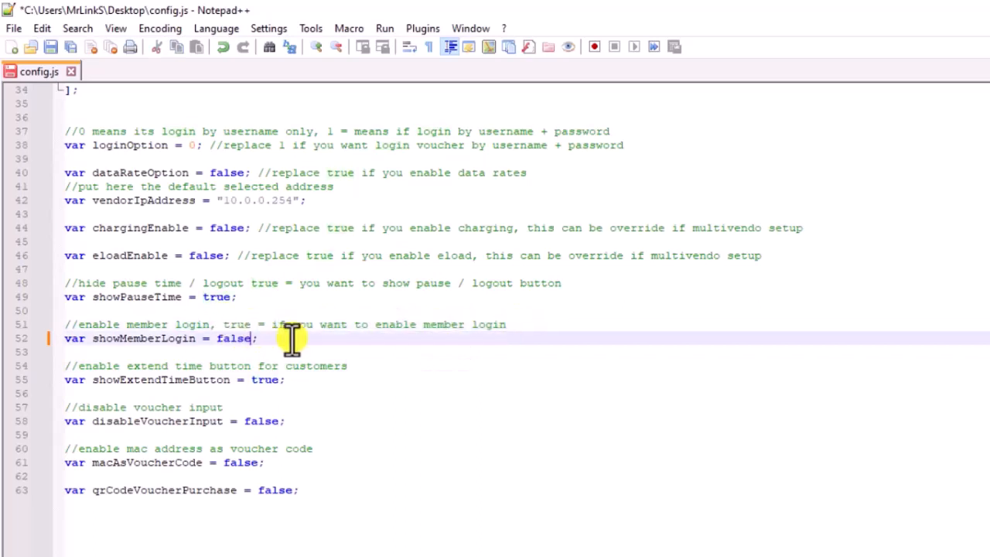
key(Left)
key(BackSpace)
key(BackSpace)
key(BackSpace)
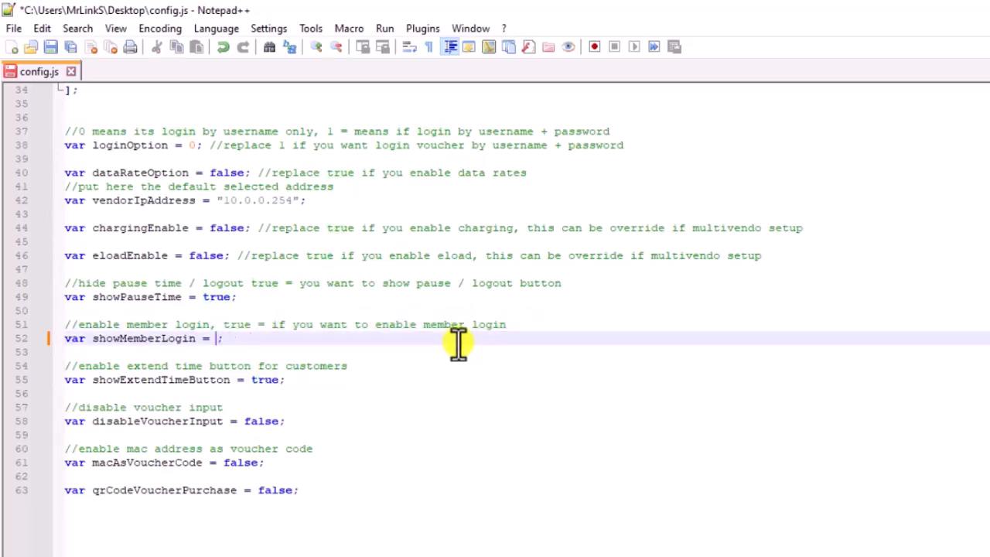
text(true)
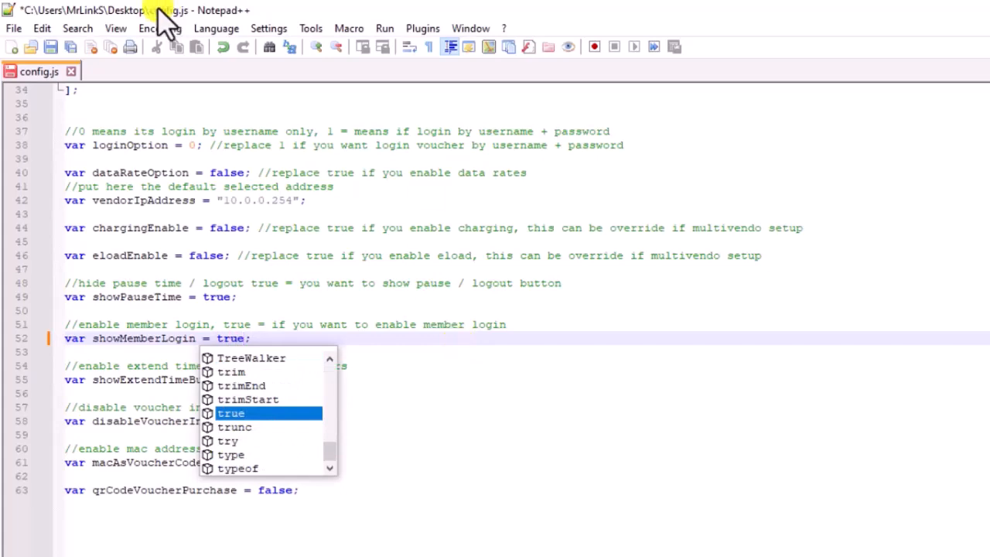
click(51, 46)
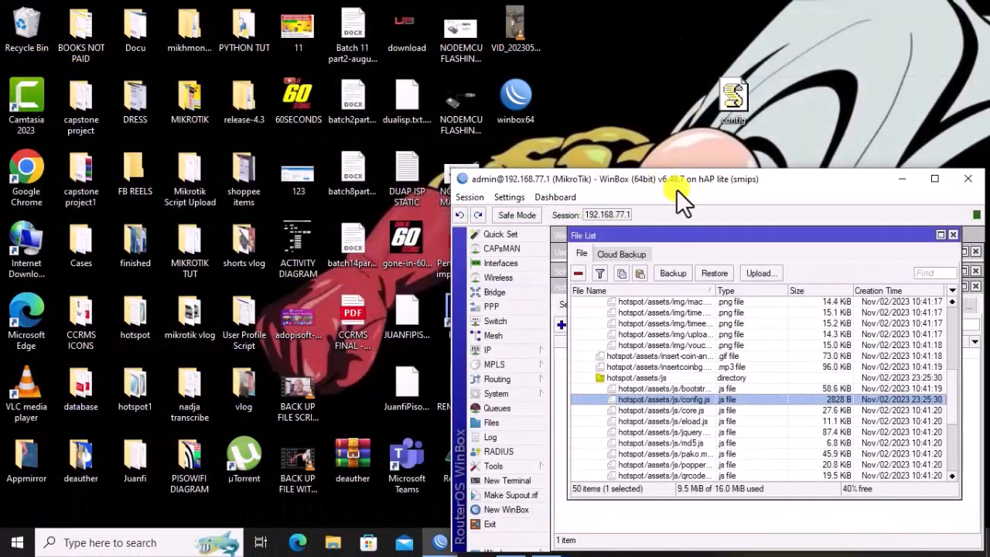
Delete config.js from the router's hotspot/assets/js folder and upload the edited desktop copy in its place.
drag(676, 188, 324, 39)
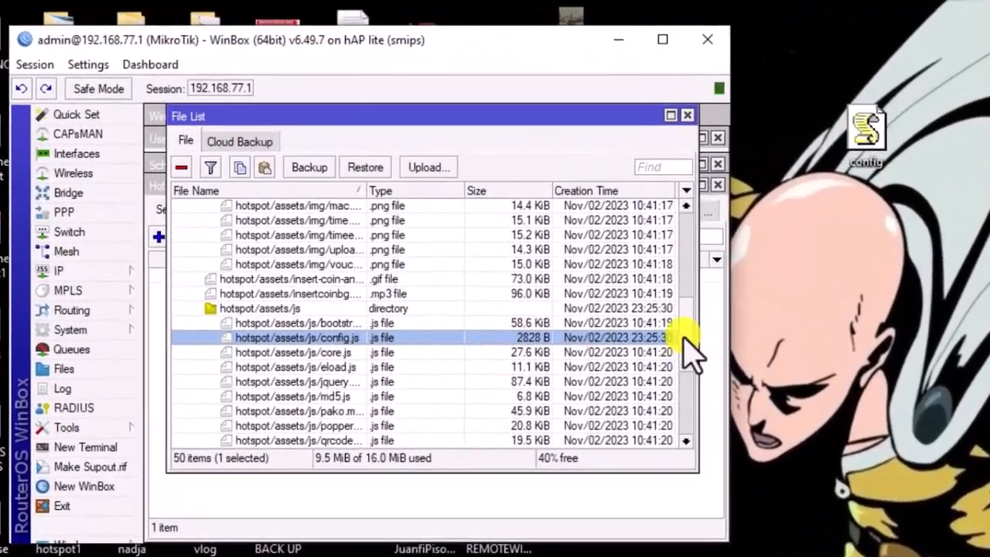
drag(601, 246, 602, 143)
drag(692, 202, 692, 360)
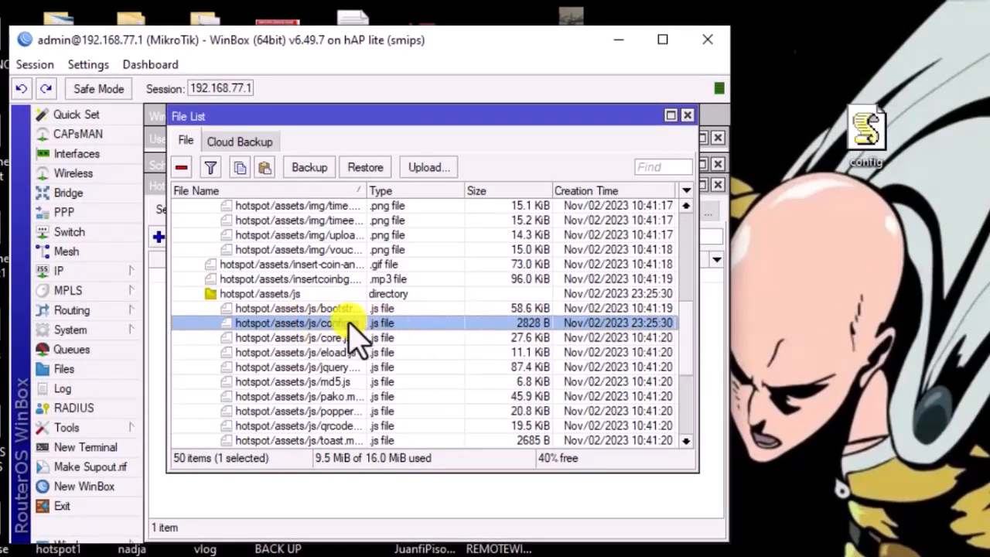
click(182, 168)
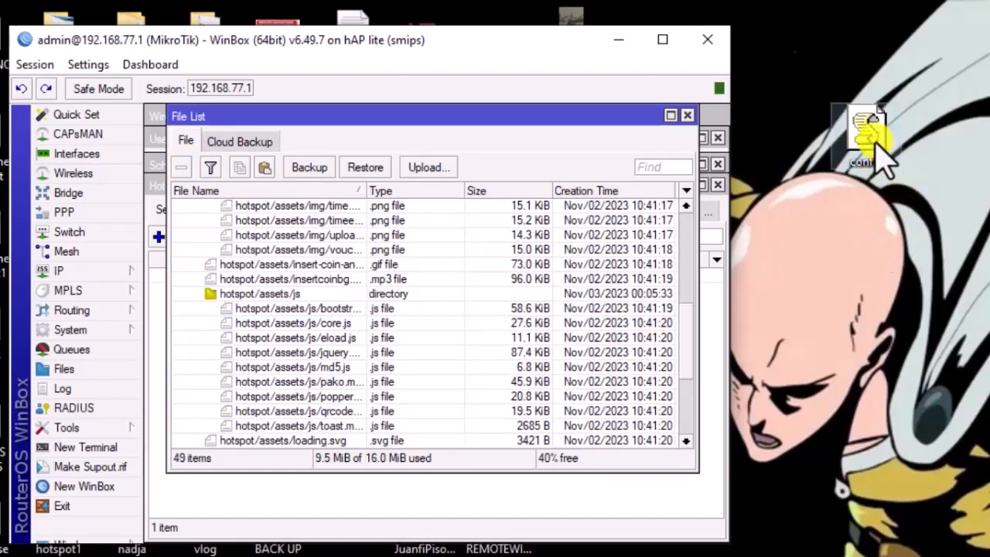
drag(873, 154, 452, 313)
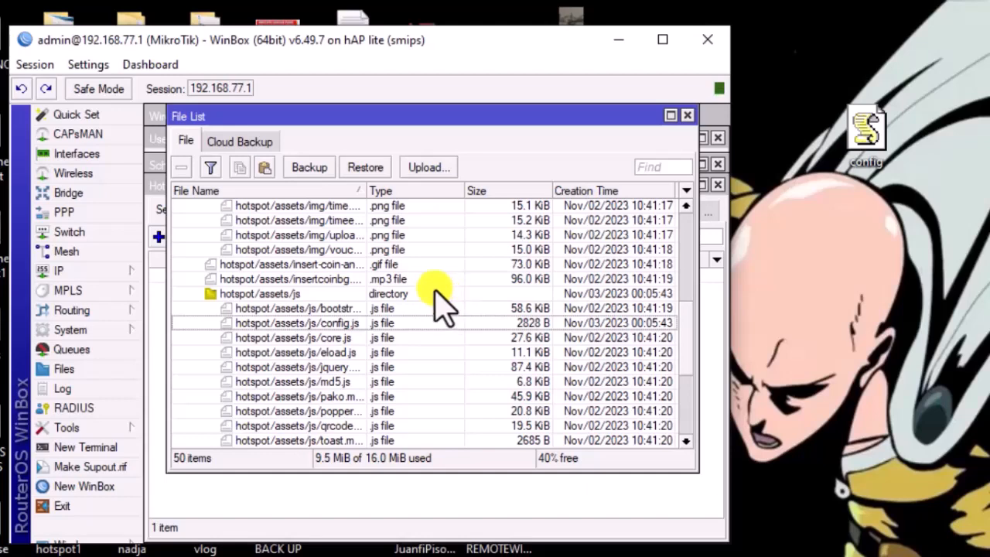
Start a new user in the IP Hotspot users list and set its server to hotspot1.
click(108, 272)
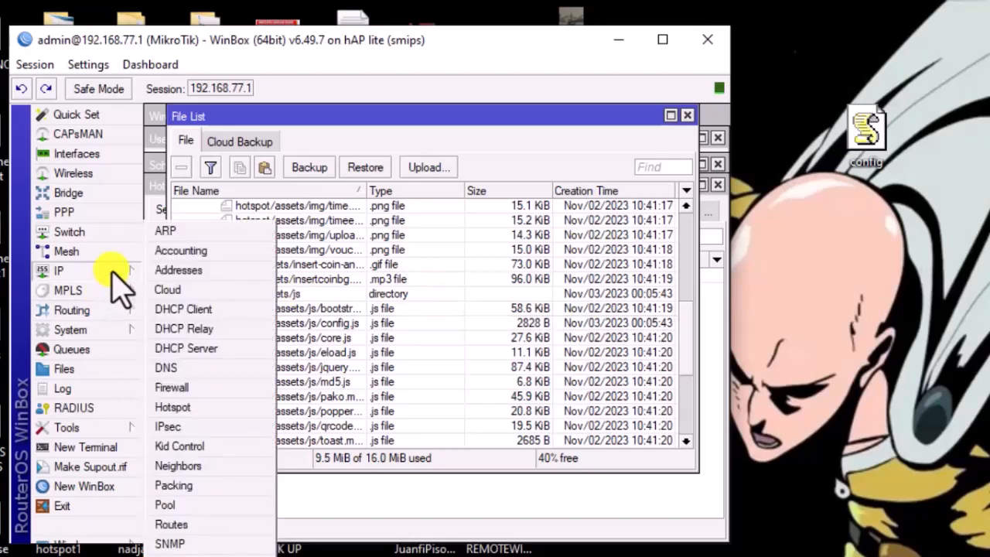
click(192, 407)
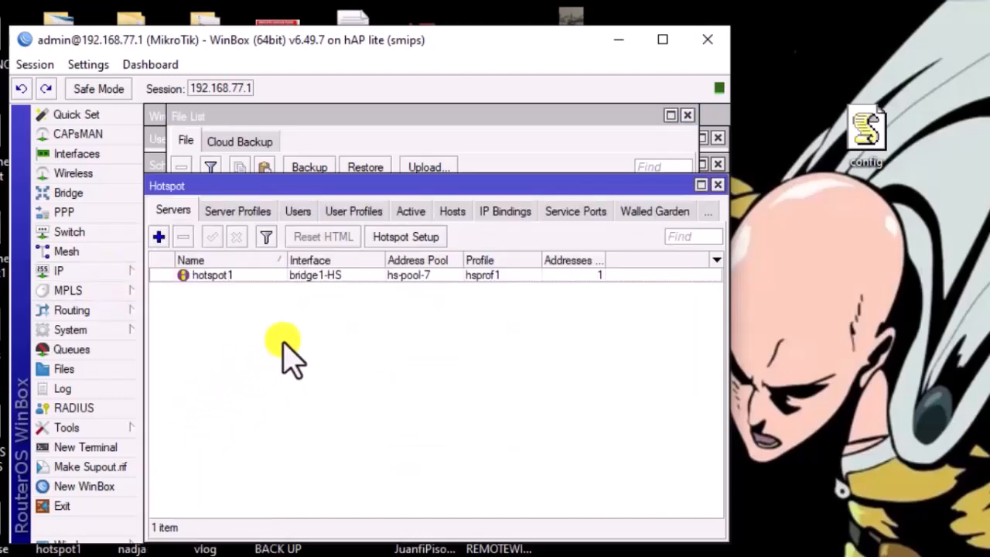
click(299, 212)
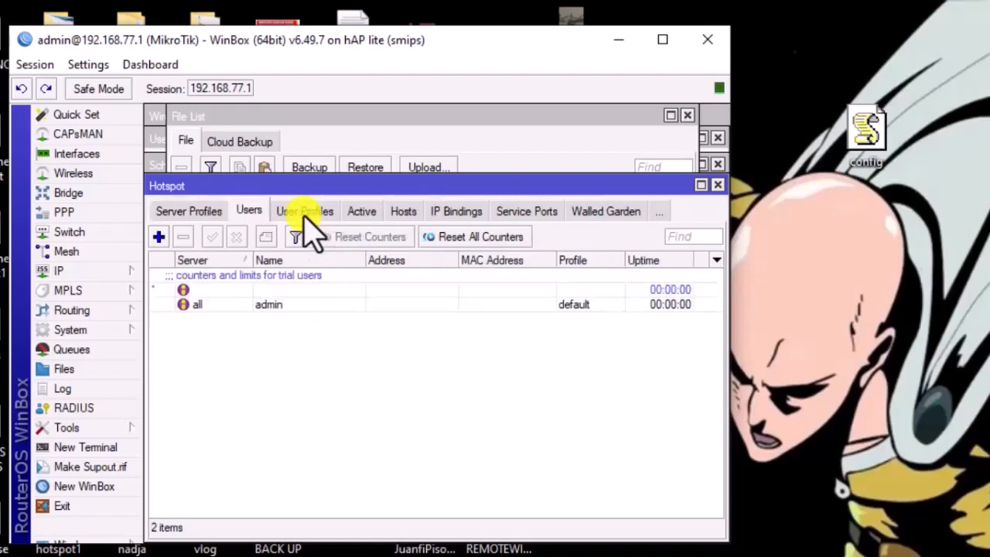
click(159, 236)
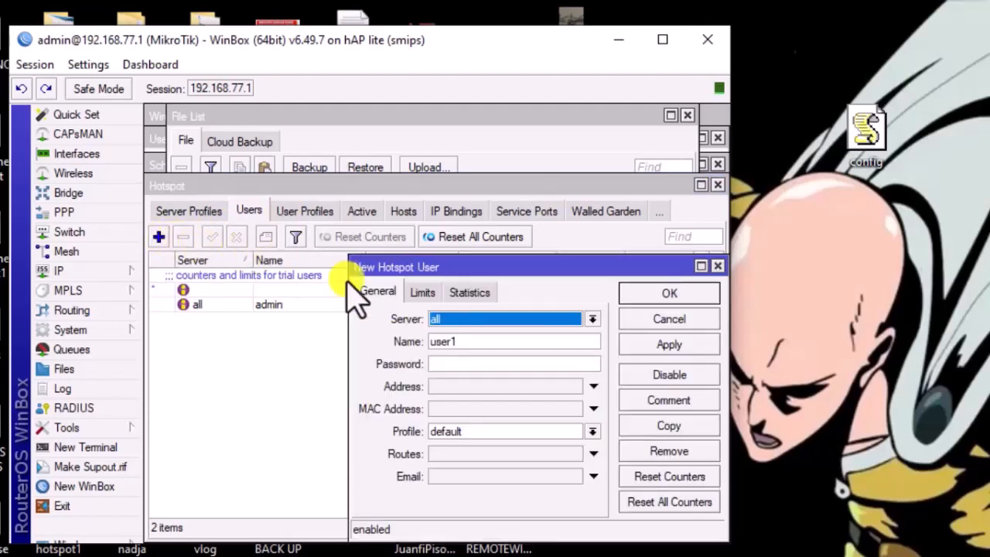
click(450, 319)
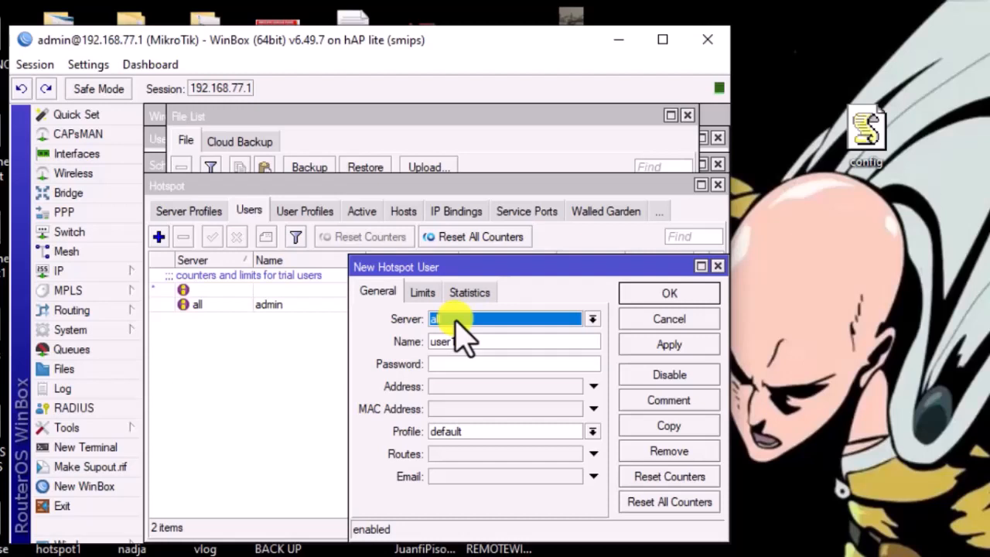
click(455, 321)
click(457, 348)
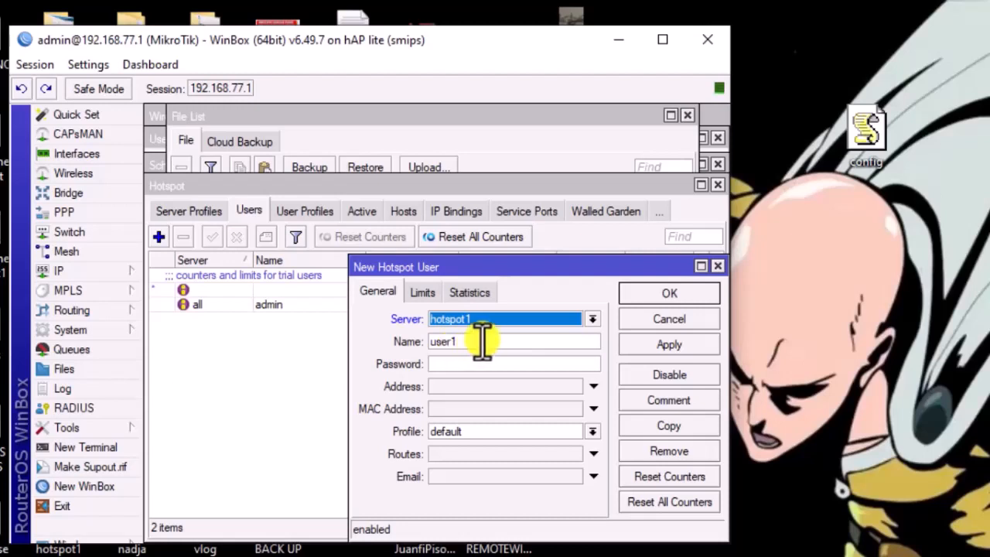
Enter the member's username and account password for the new hotspot user, and save the user.
drag(482, 343, 308, 343)
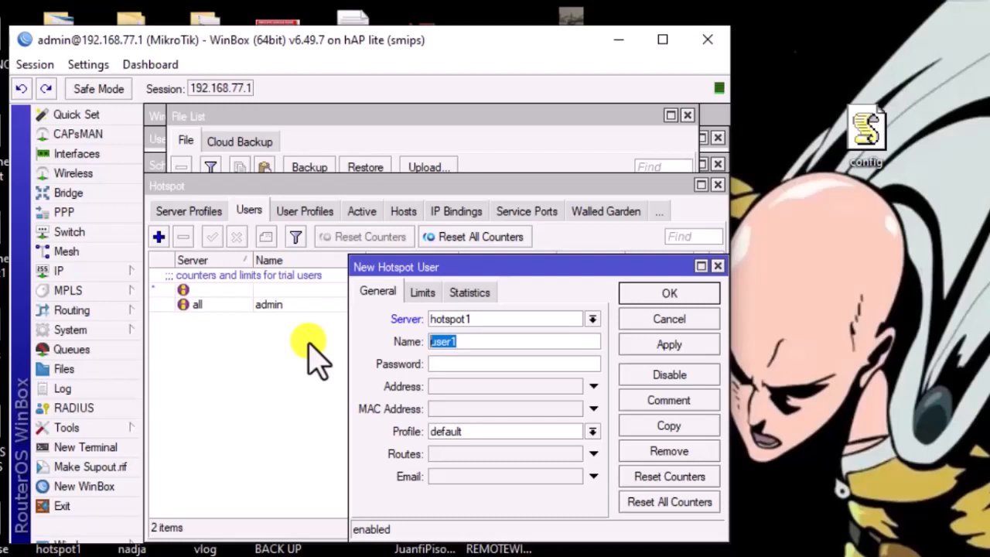
text(a)
key(BackSpace)
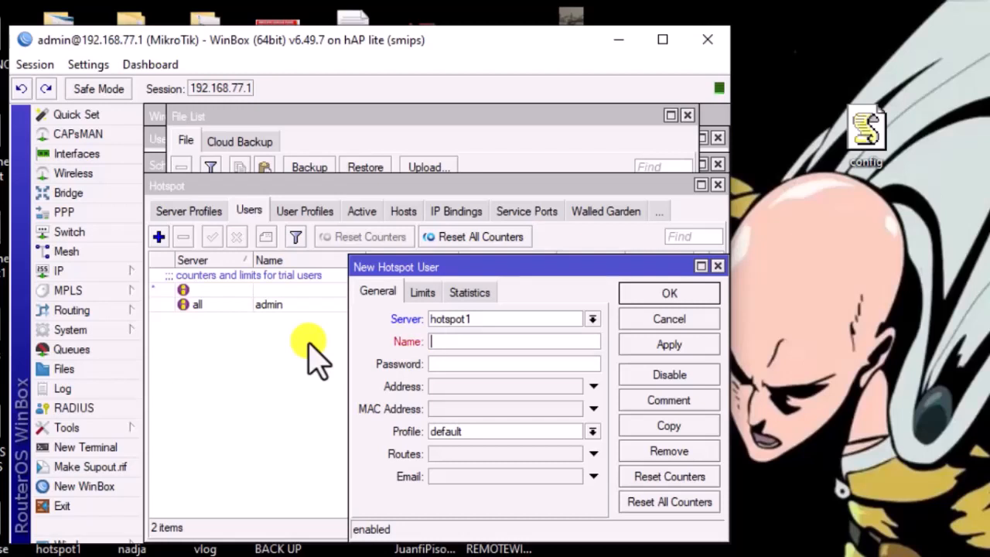
text(mangtomas)
click(452, 364)
text(****)
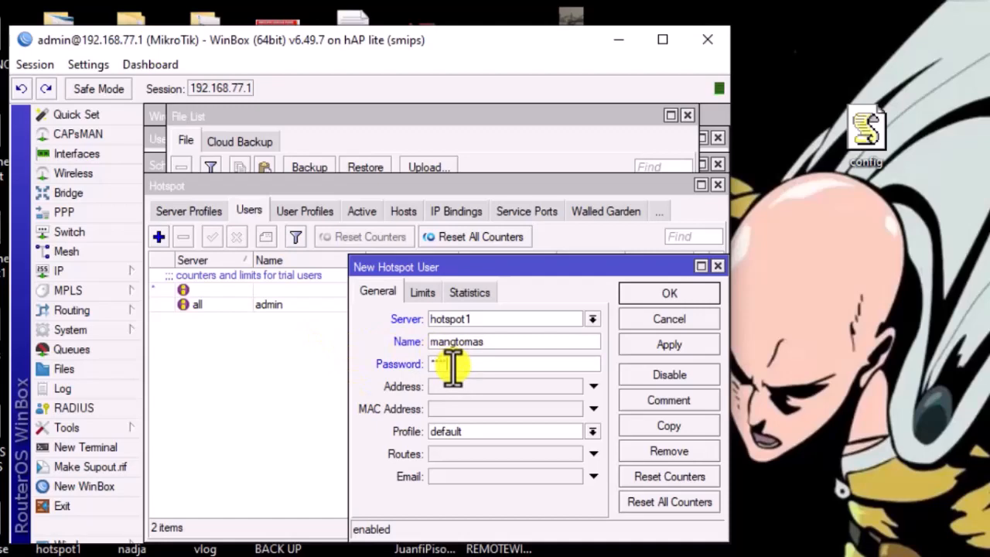
text(**)
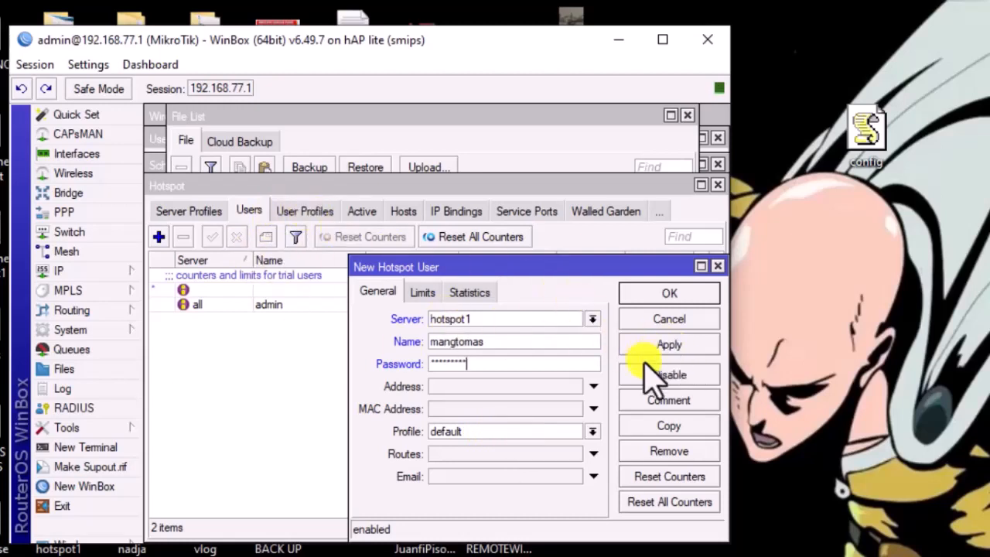
click(679, 348)
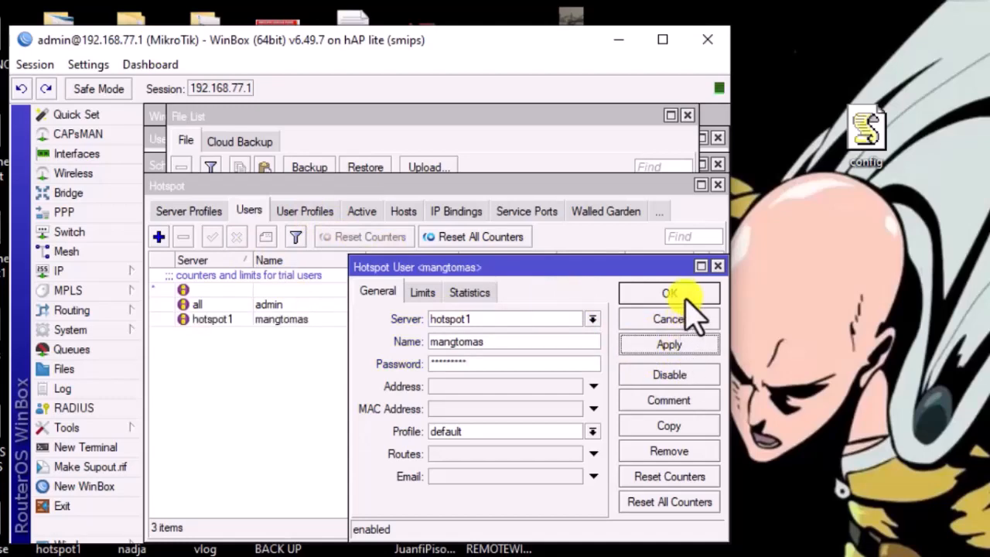
click(685, 294)
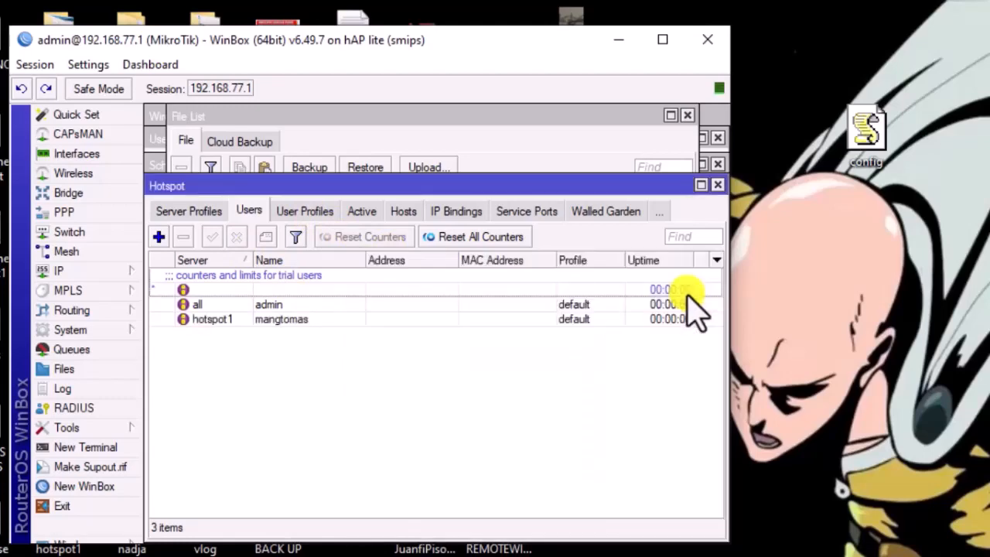
Review the new member's user settings and the rate limit in the default hotspot user profile.
double_click(290, 320)
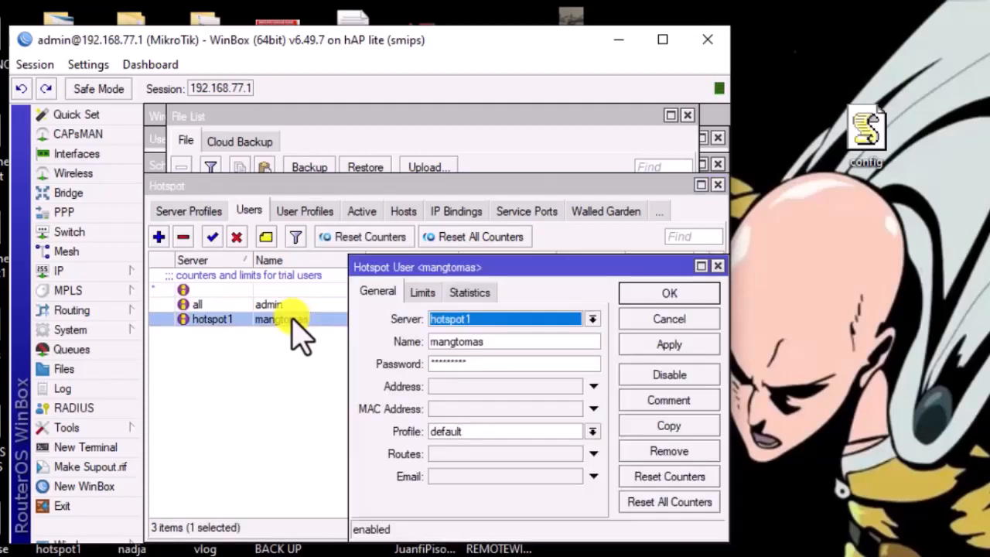
click(671, 294)
click(321, 217)
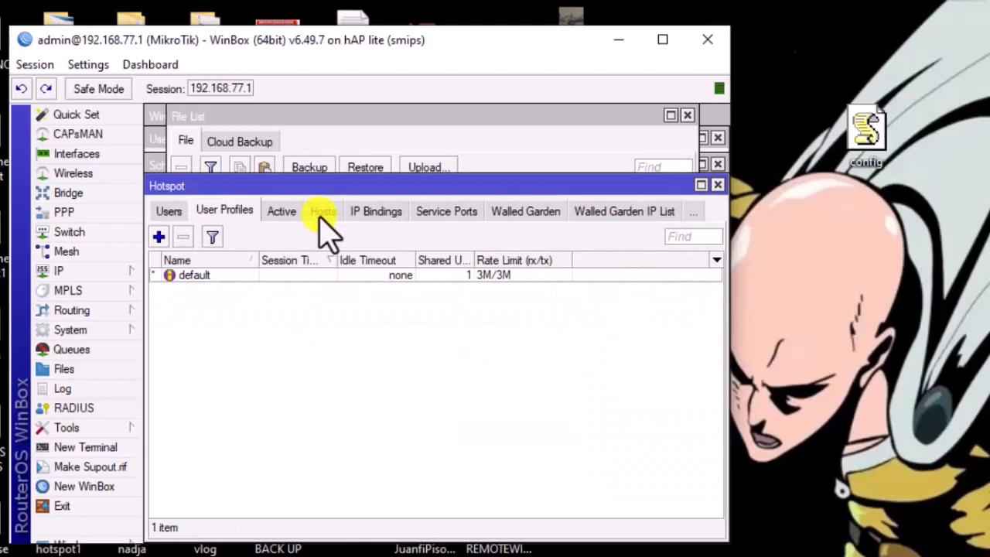
double_click(221, 276)
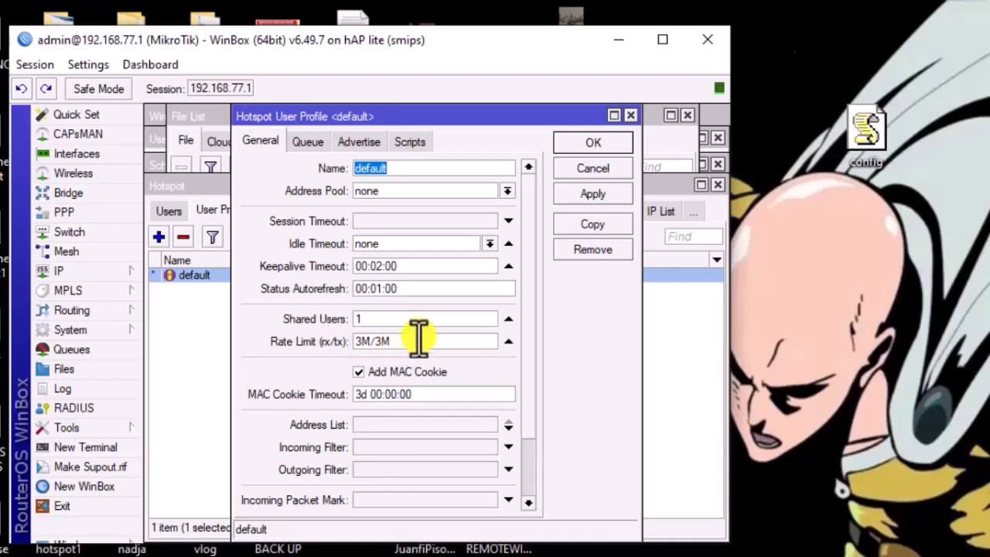
click(594, 142)
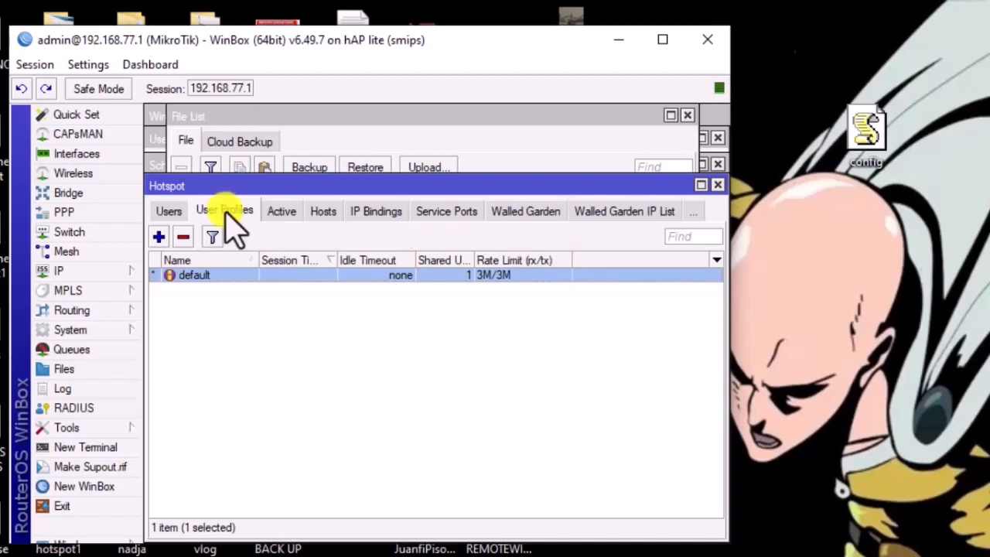
Create a hotspot user profile named 10MBPS with address pool hs-pool-7 and a rate limit of 10M/10M.
click(159, 237)
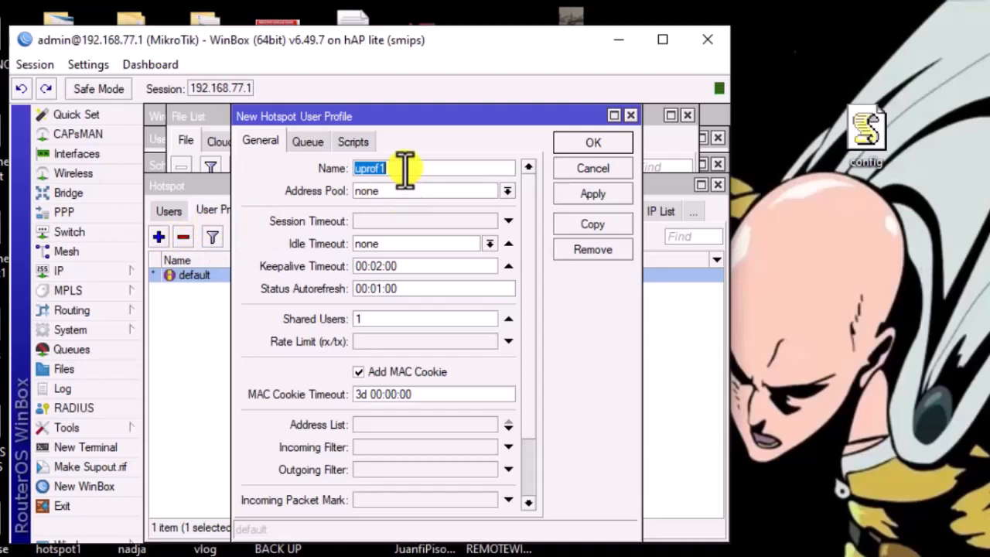
text(10MBPS)
click(506, 193)
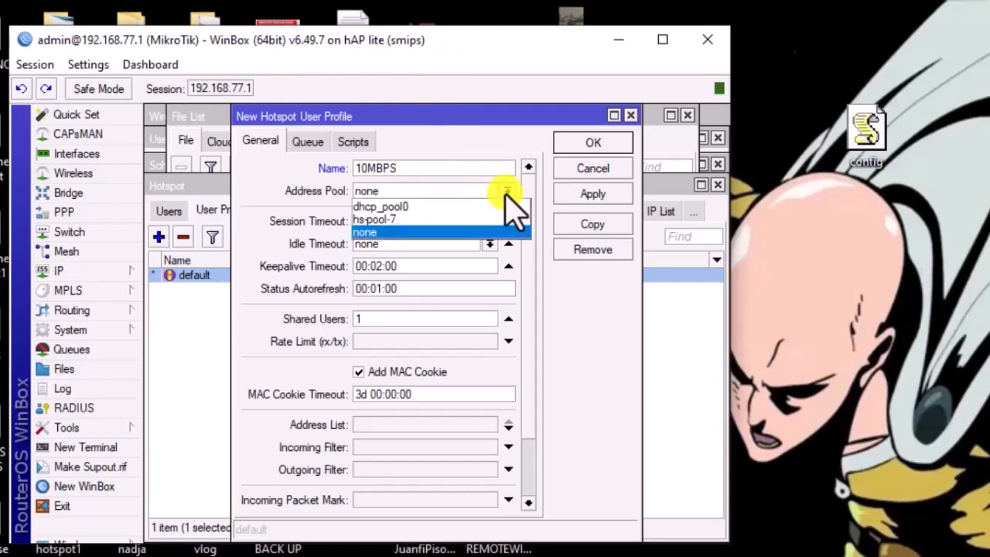
click(365, 221)
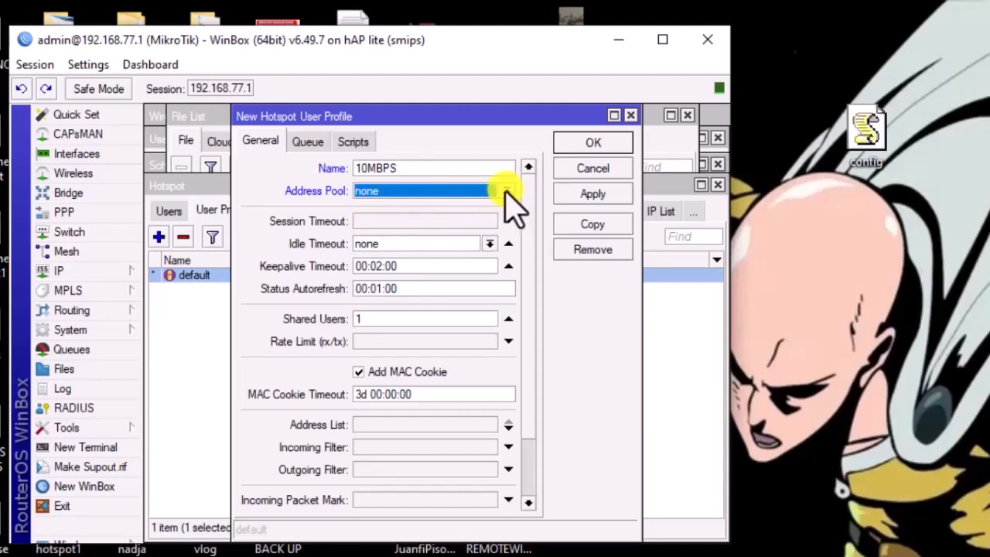
click(506, 191)
click(384, 220)
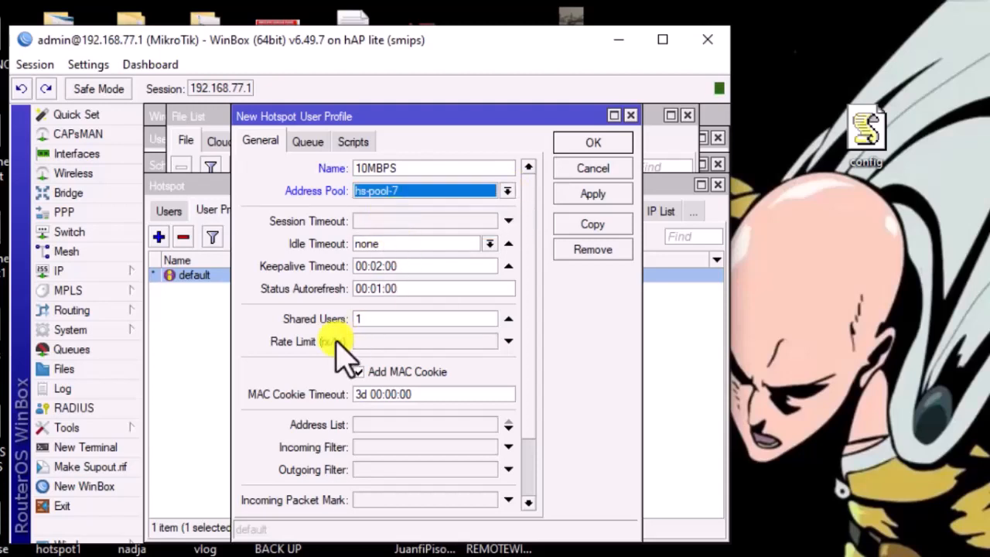
click(378, 341)
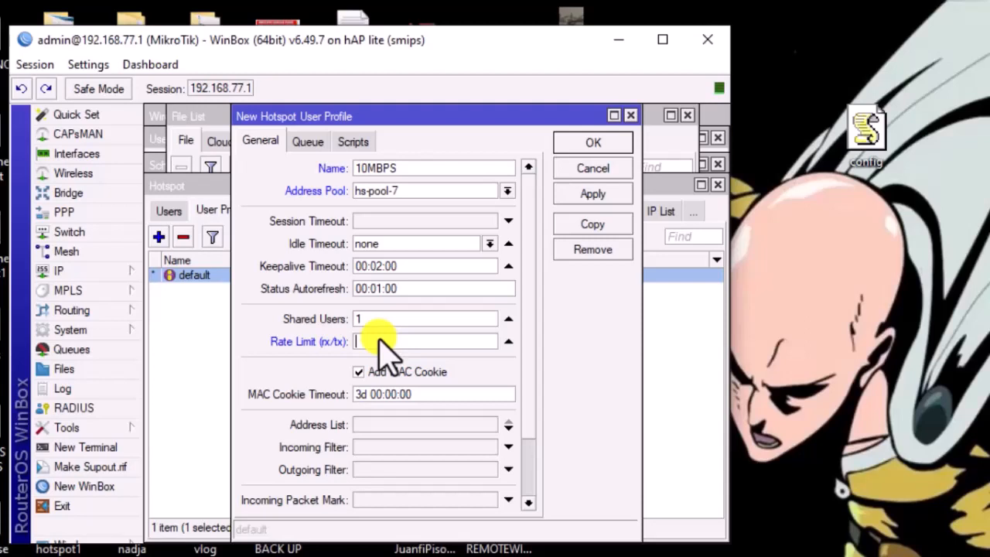
text(10MM/10M)
click(607, 199)
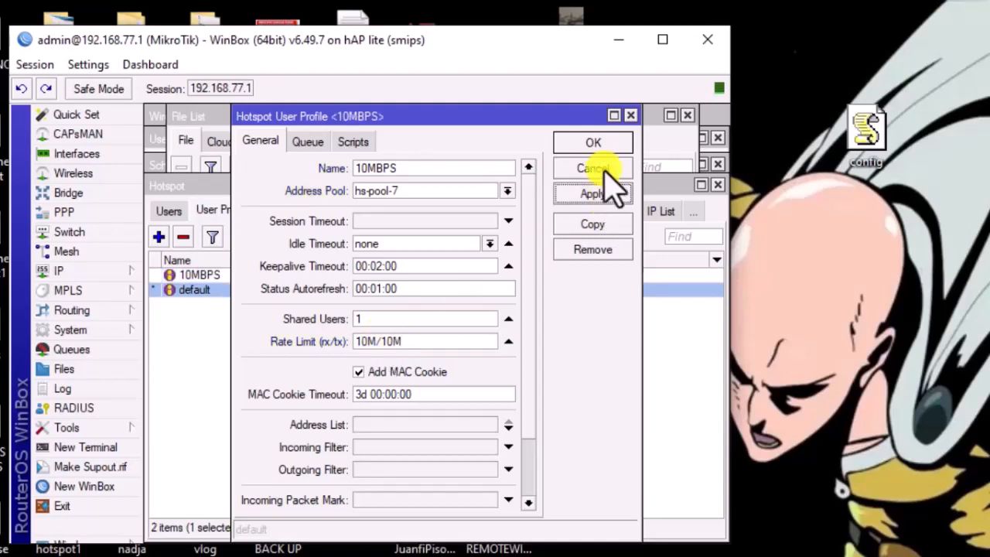
click(599, 145)
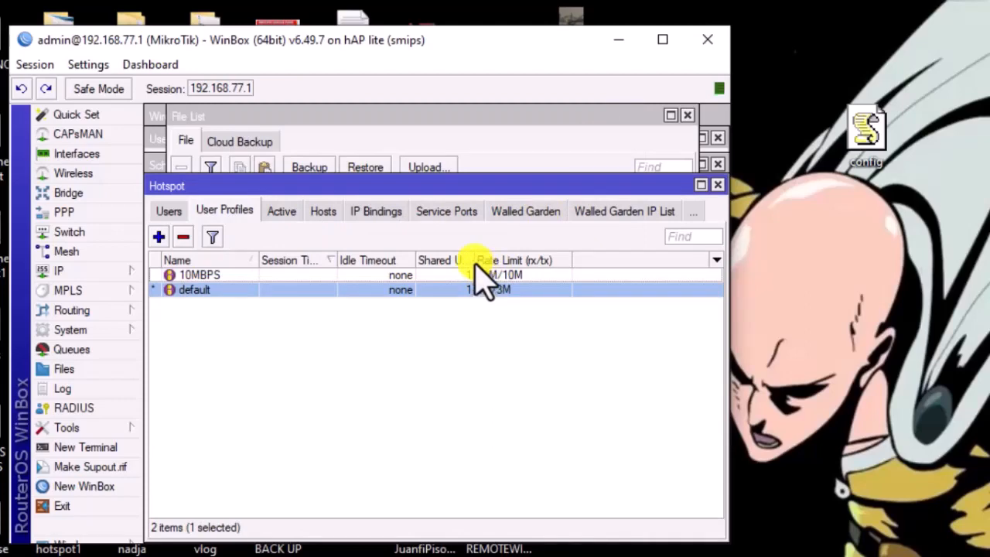
Create a hotspot user profile named 5MBPS with address pool hs-pool-7 and a rate limit of 5M/5M.
click(159, 236)
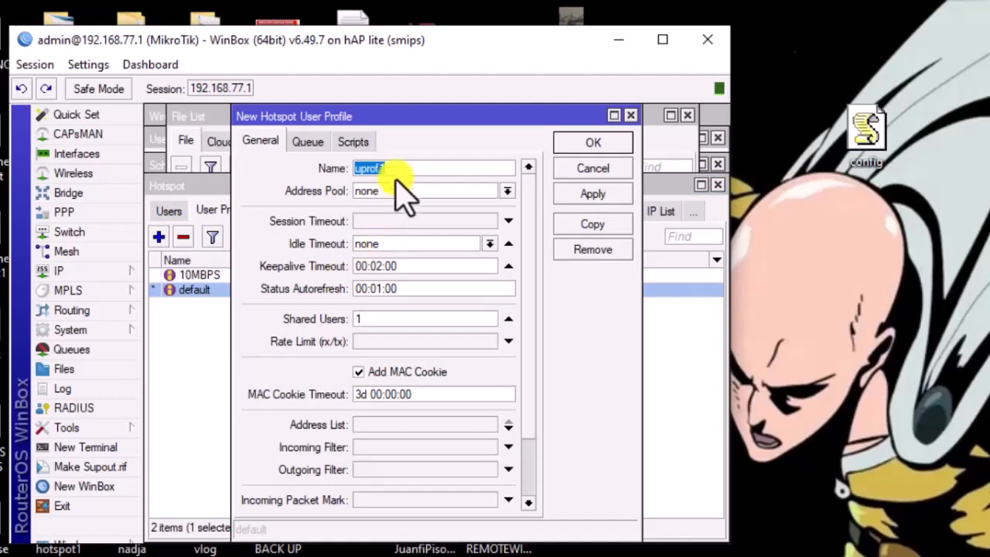
text(5MBPS)
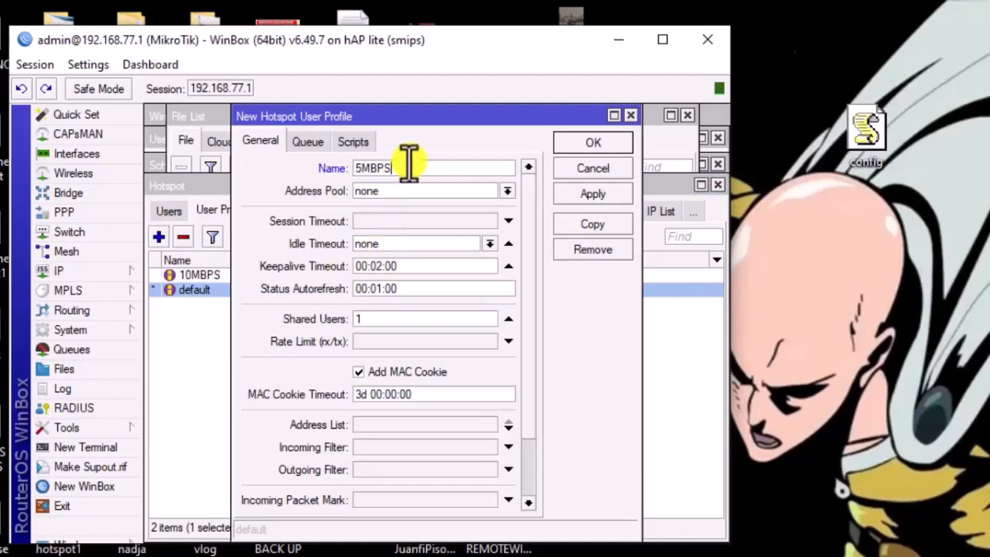
click(504, 191)
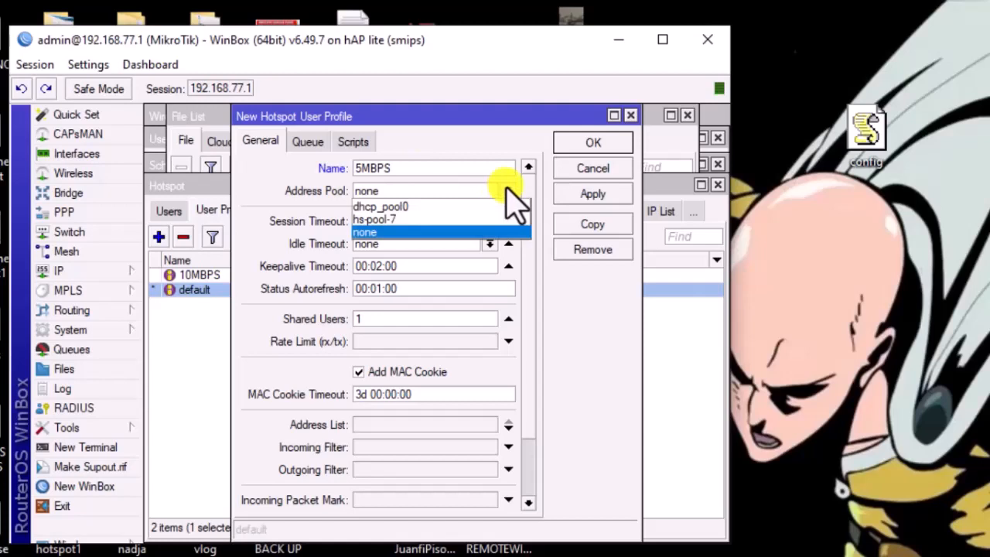
click(402, 219)
click(406, 339)
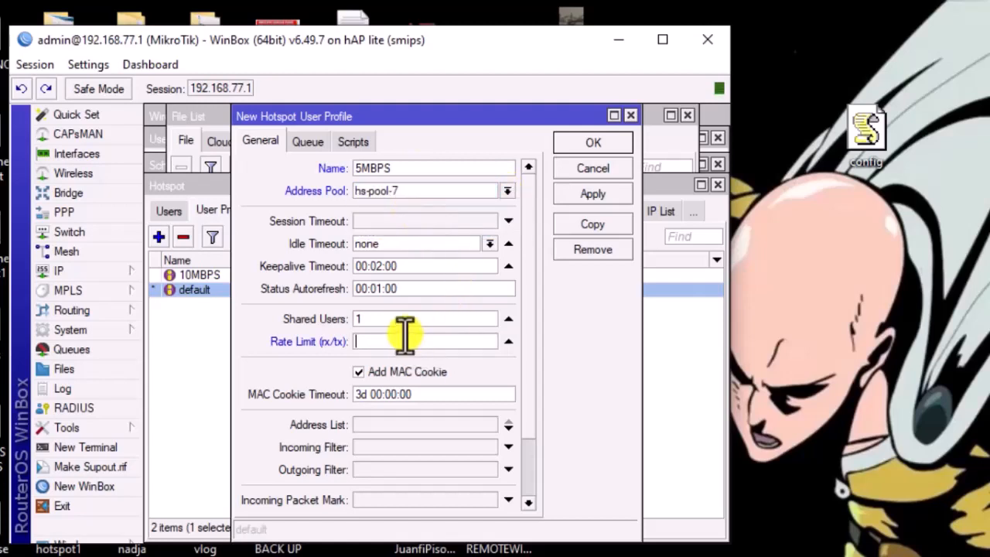
text(5M/5M)
click(581, 195)
click(592, 144)
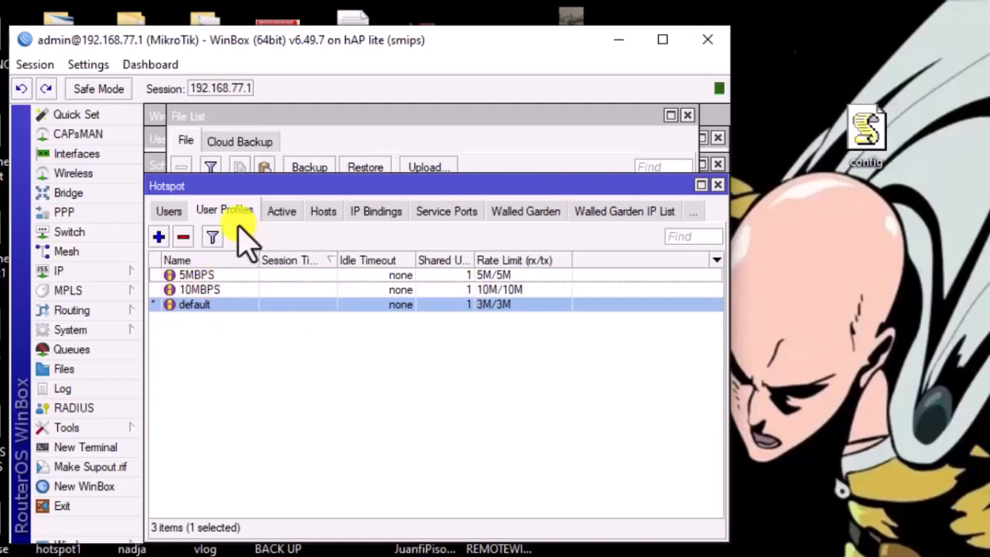
Assign the 10MBPS profile to the member user on the hotspot1 server and save the change.
click(172, 209)
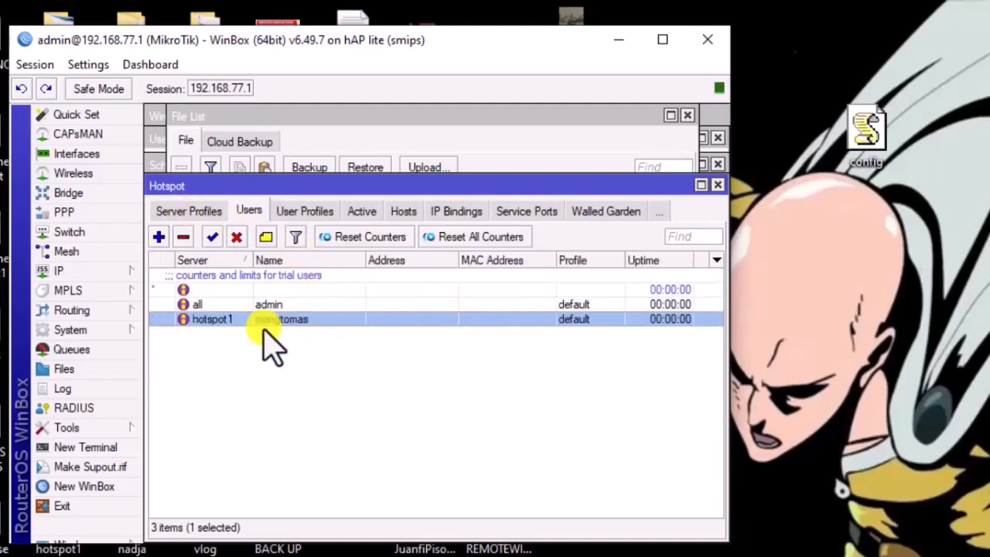
double_click(288, 323)
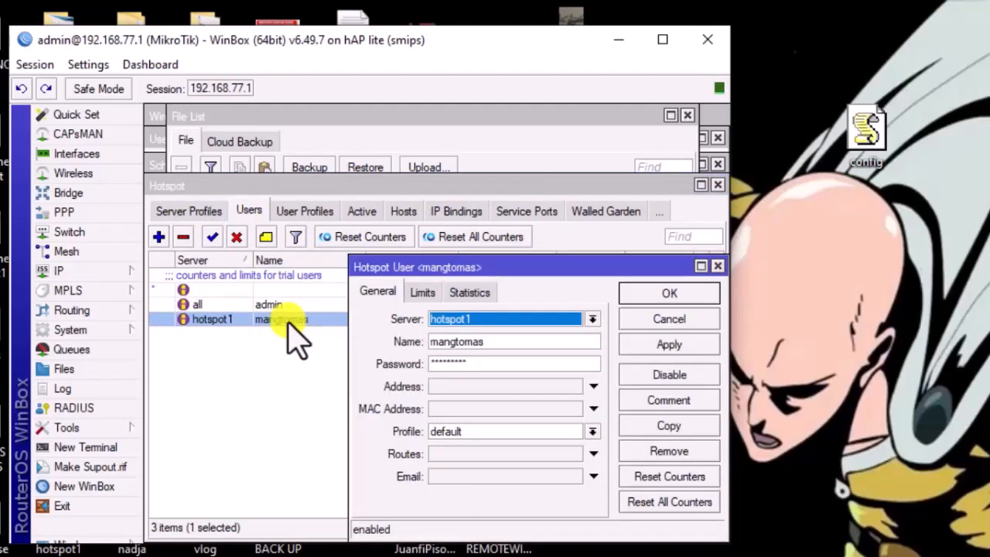
click(593, 431)
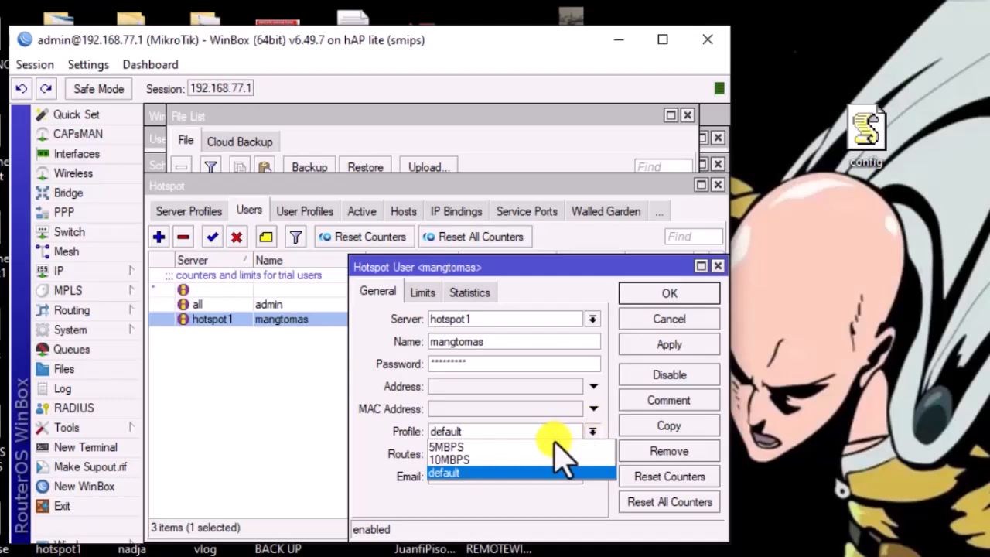
click(467, 461)
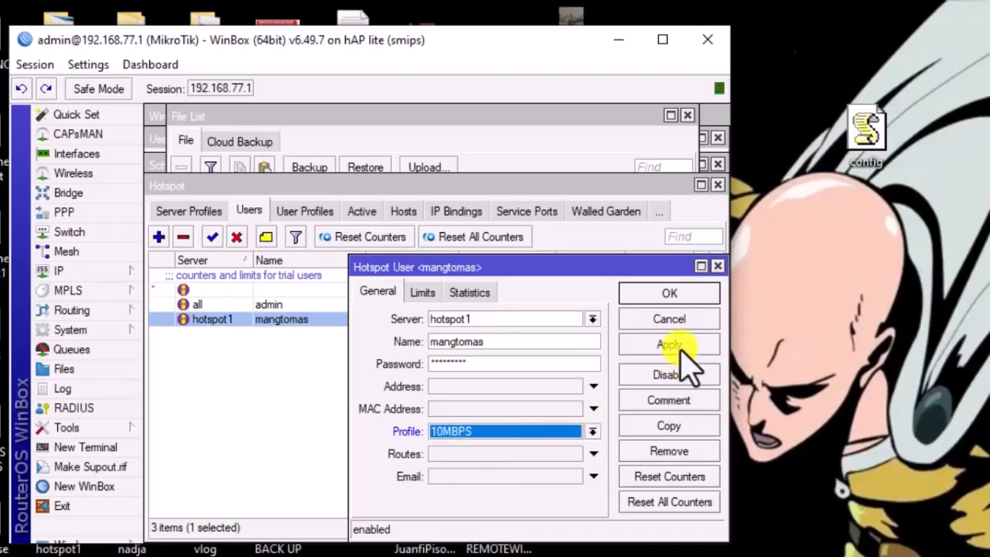
click(687, 347)
click(678, 296)
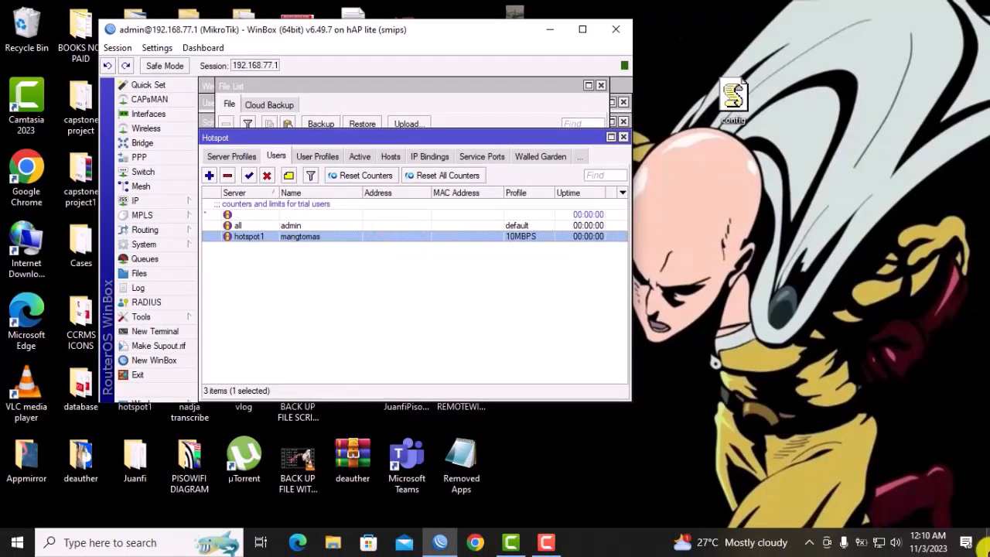
Connect the computer to the open JUANFI PISOWIFI wireless network with automatic connection enabled.
click(880, 535)
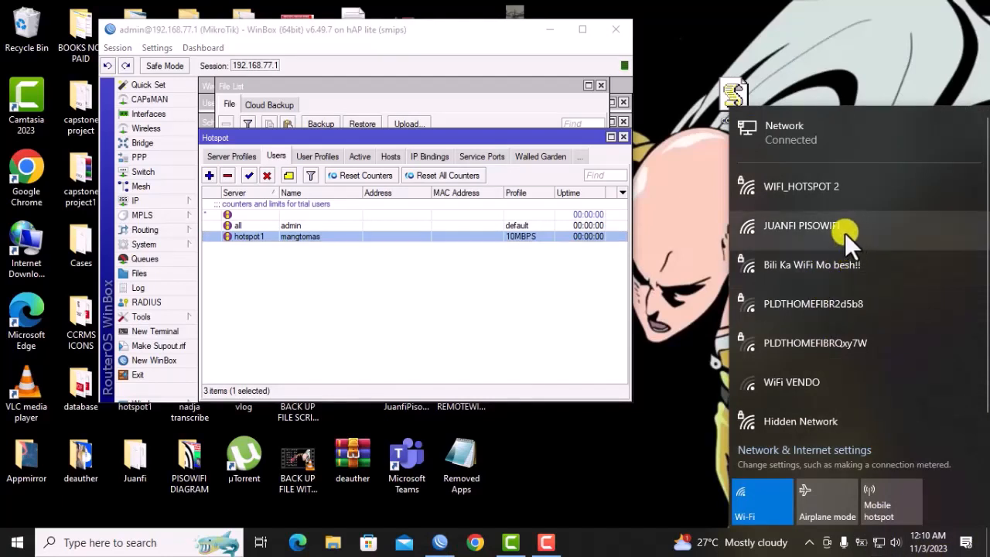
click(802, 230)
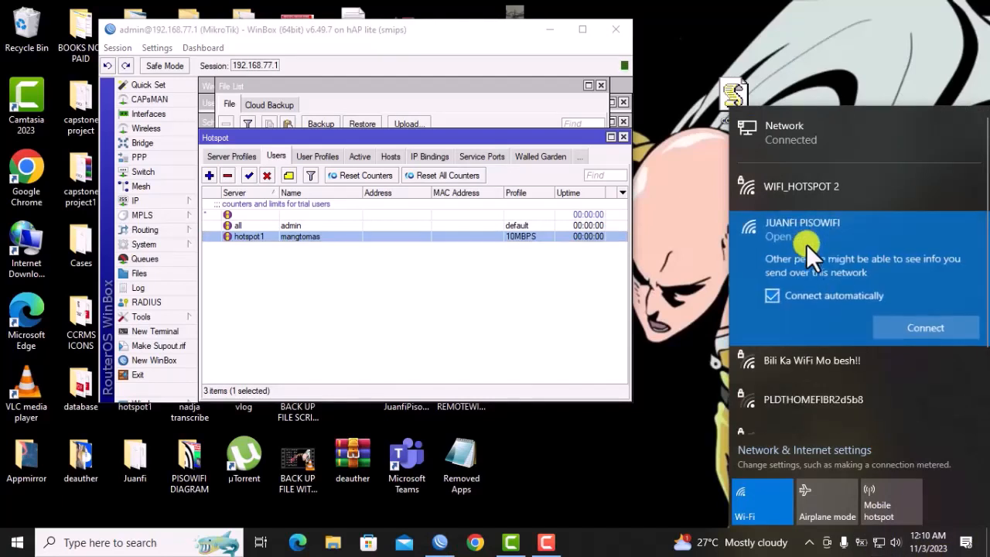
click(913, 323)
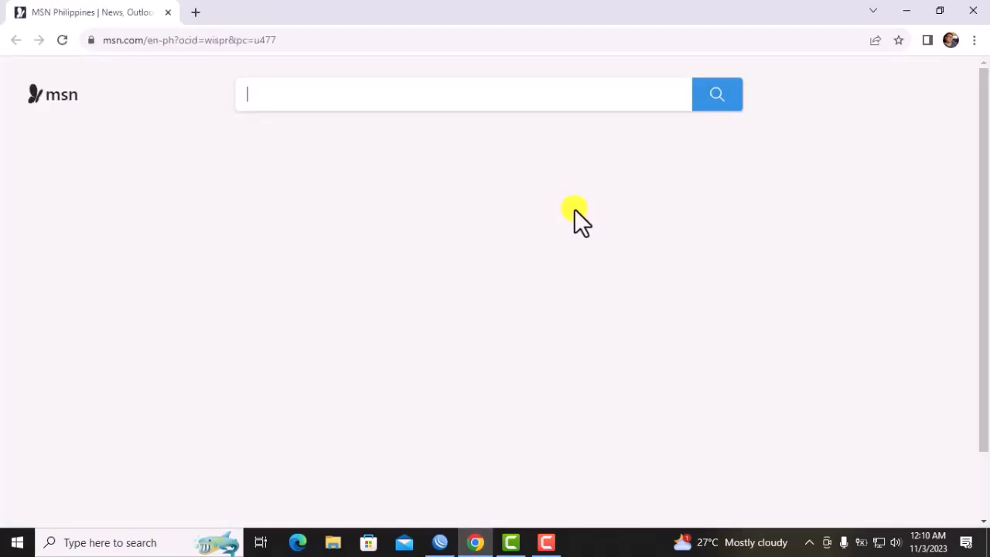
Open the JuanFi portal at 10.0.0.1 in the browser and bring up its Member Login form.
click(308, 44)
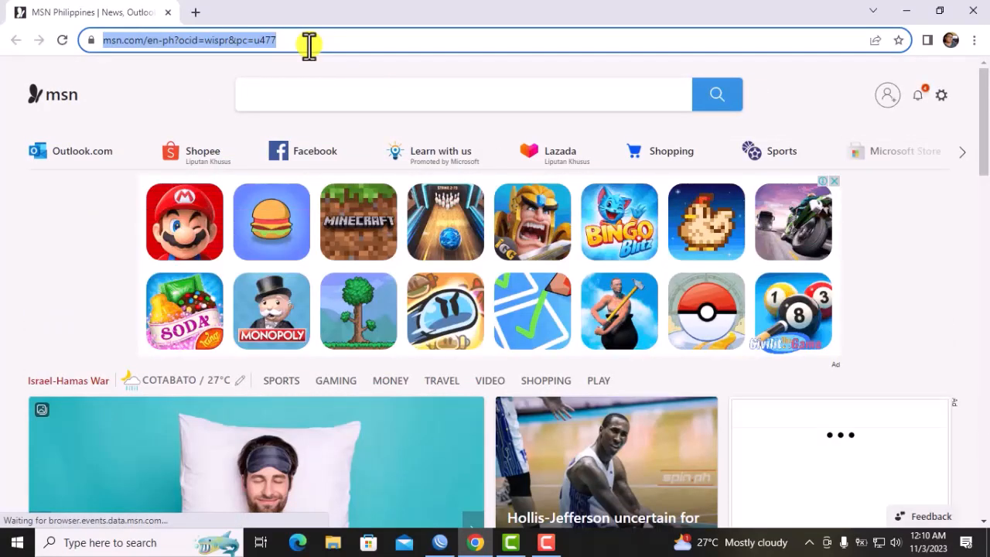
text(10.)
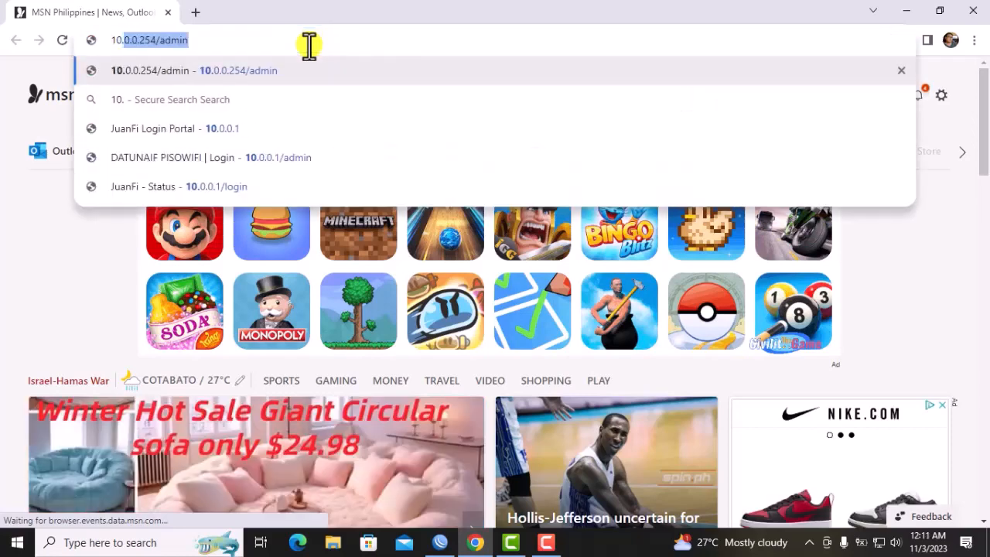
text(0.0.1)
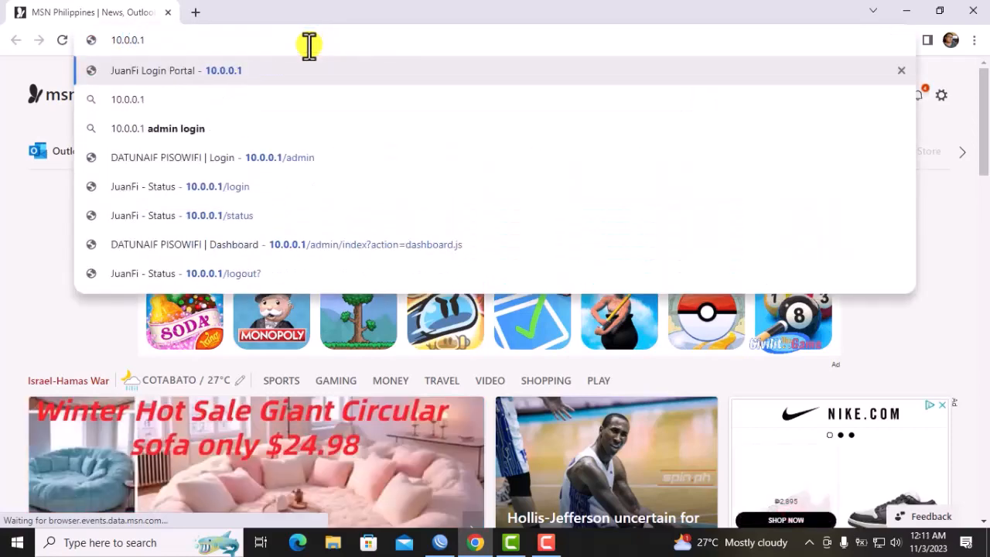
key(Return)
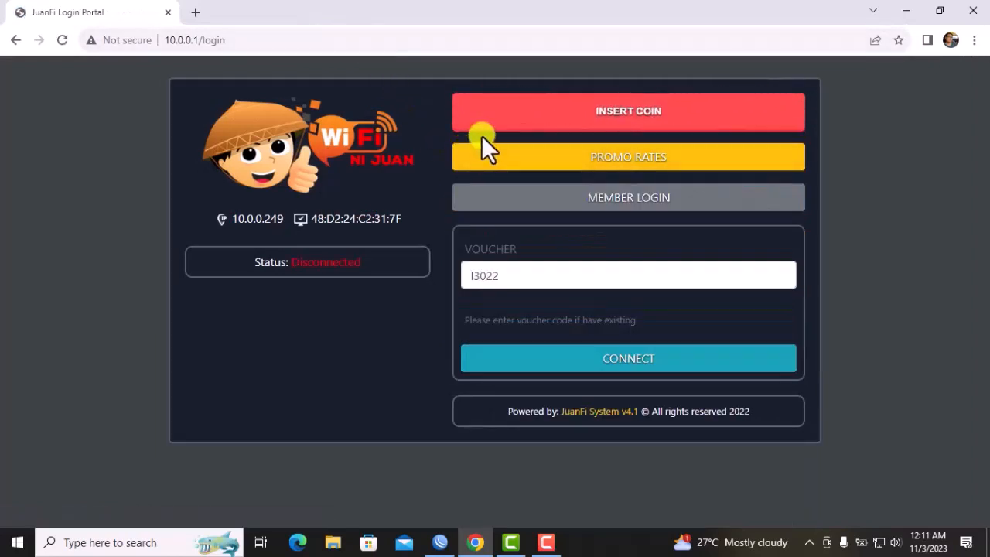
click(663, 200)
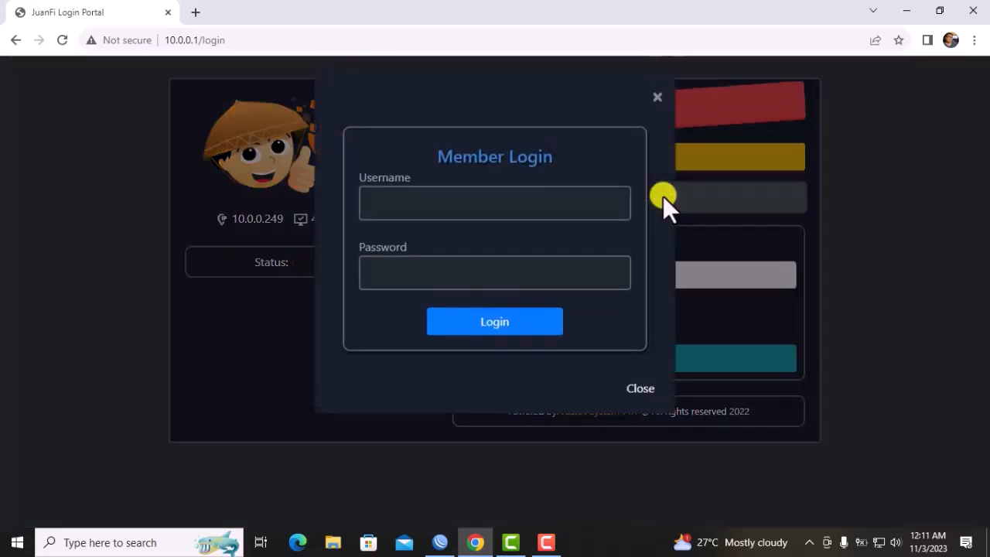
click(506, 207)
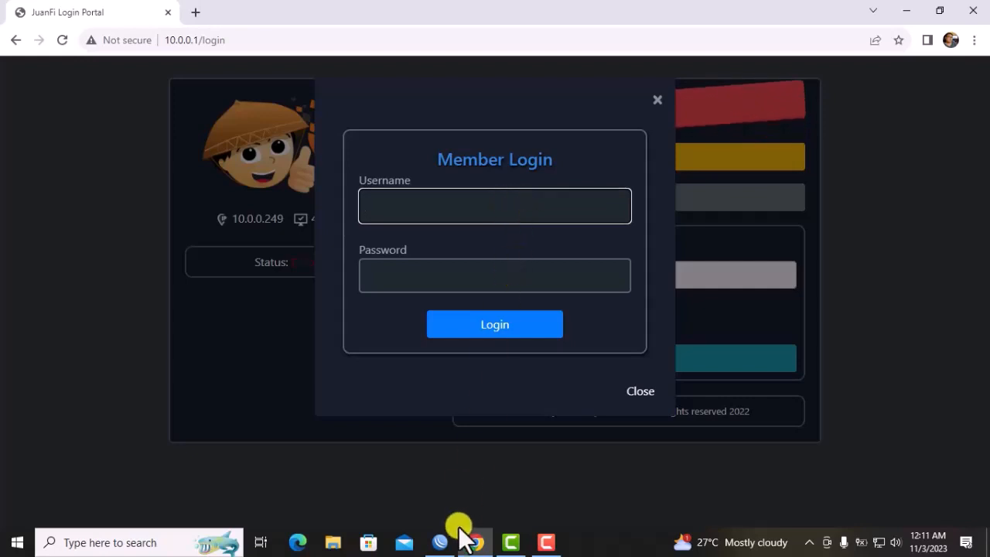
Check the member's login details in the WinBox hotspot user settings and return to the portal in the browser.
click(440, 541)
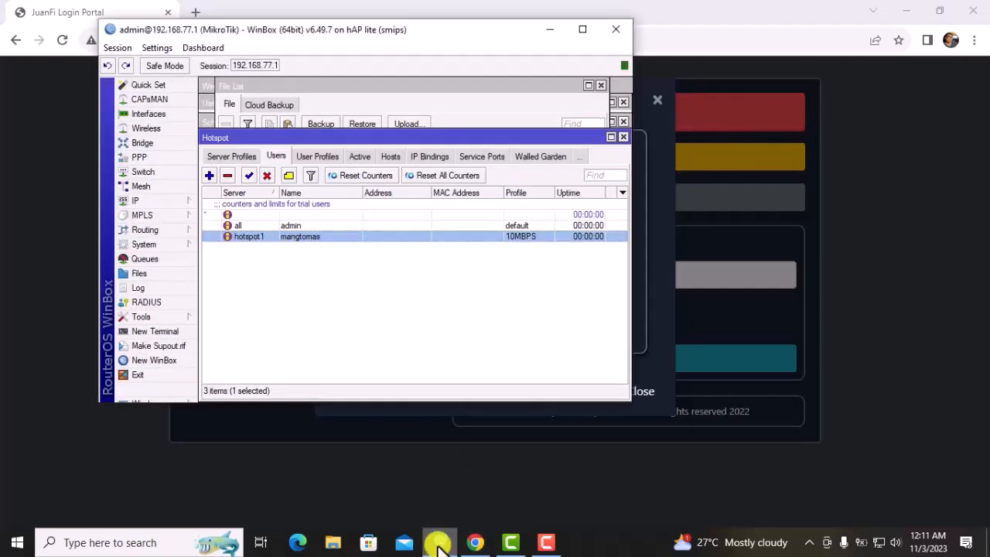
double_click(315, 237)
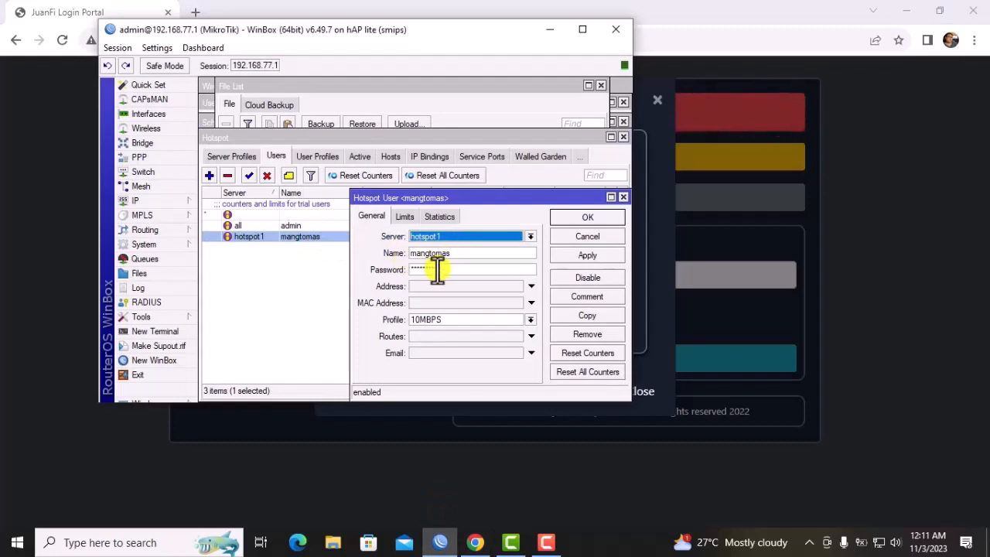
click(586, 219)
click(766, 215)
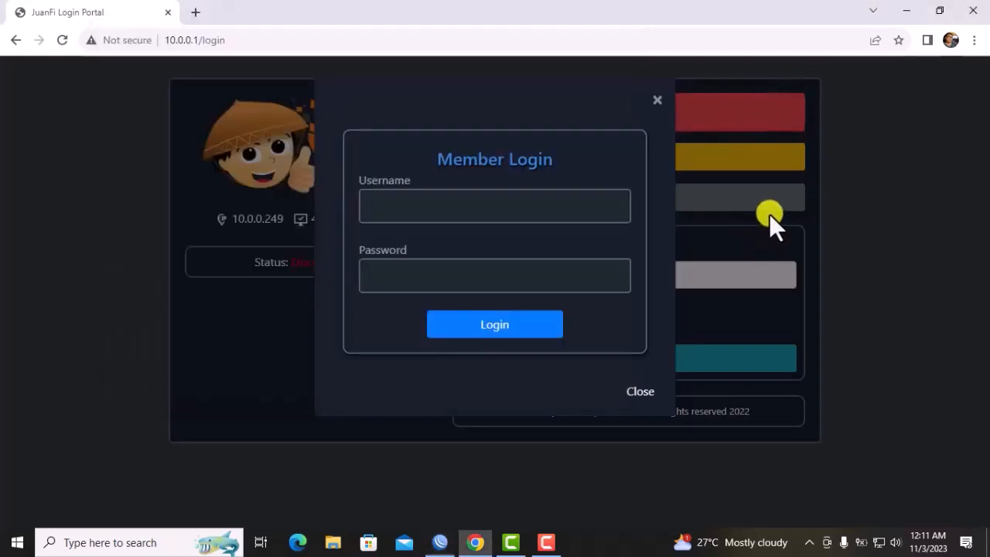
Log in to the portal with the member's username and account password, and dismiss the browser's password notice.
click(529, 213)
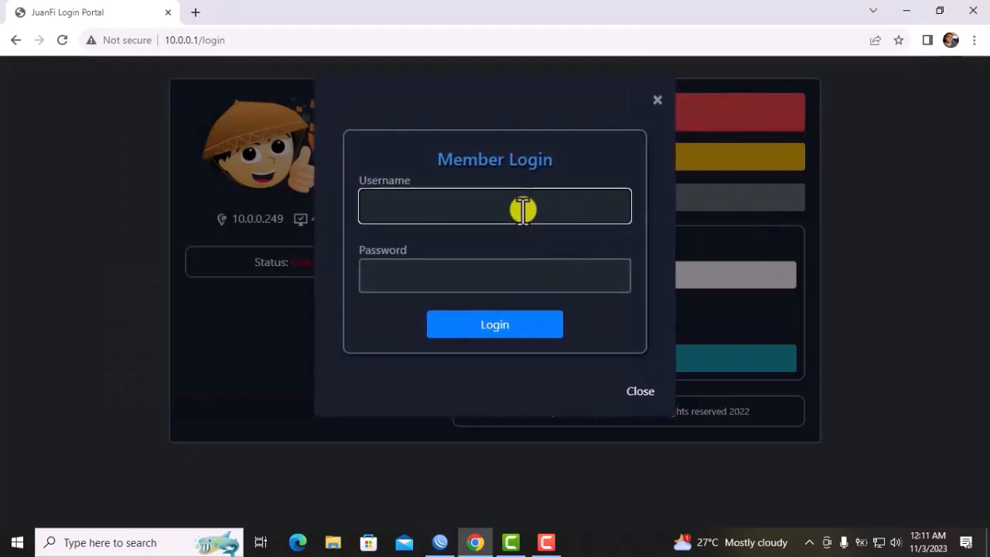
text(mangtomas)
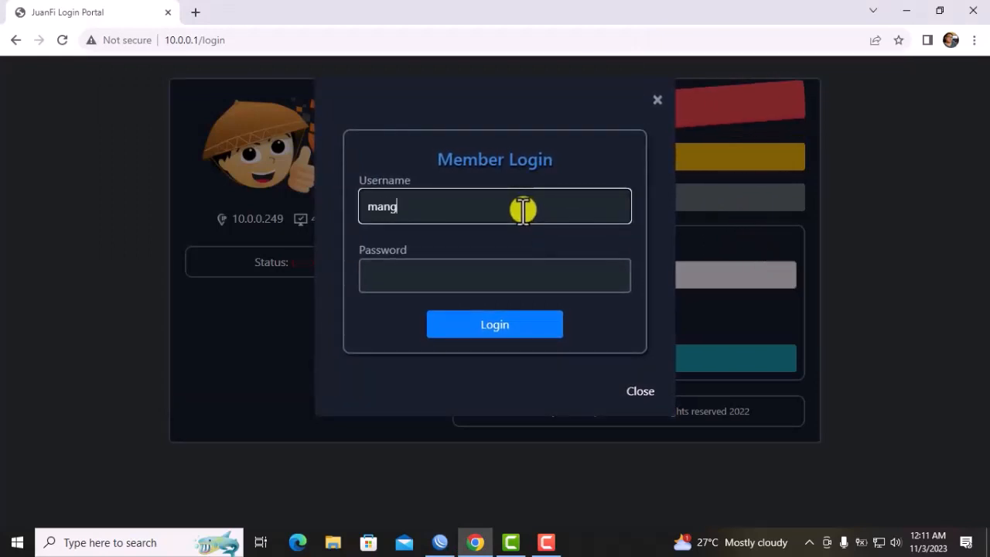
key(Tab)
text(••)
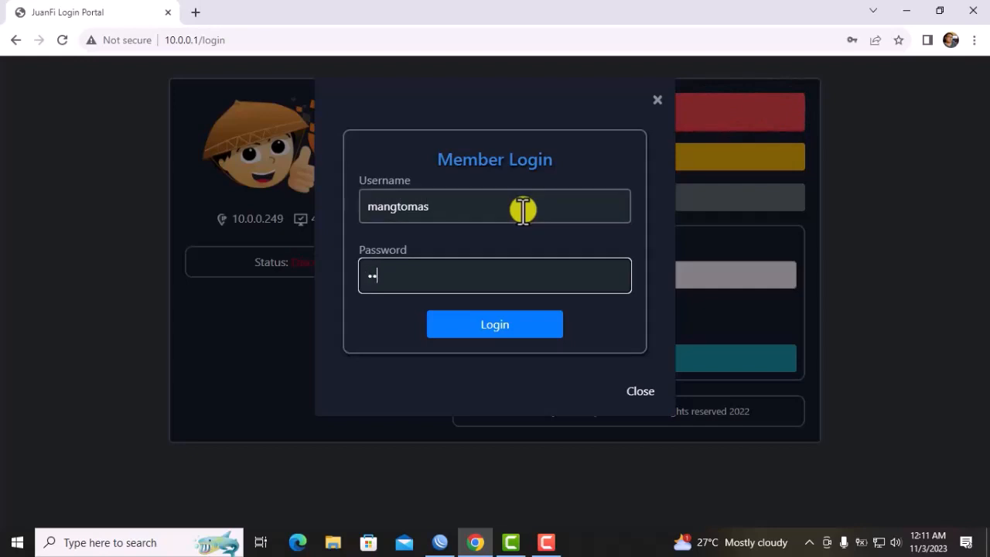
key(BackSpace)
key(BackSpace)
text(•••••••••)
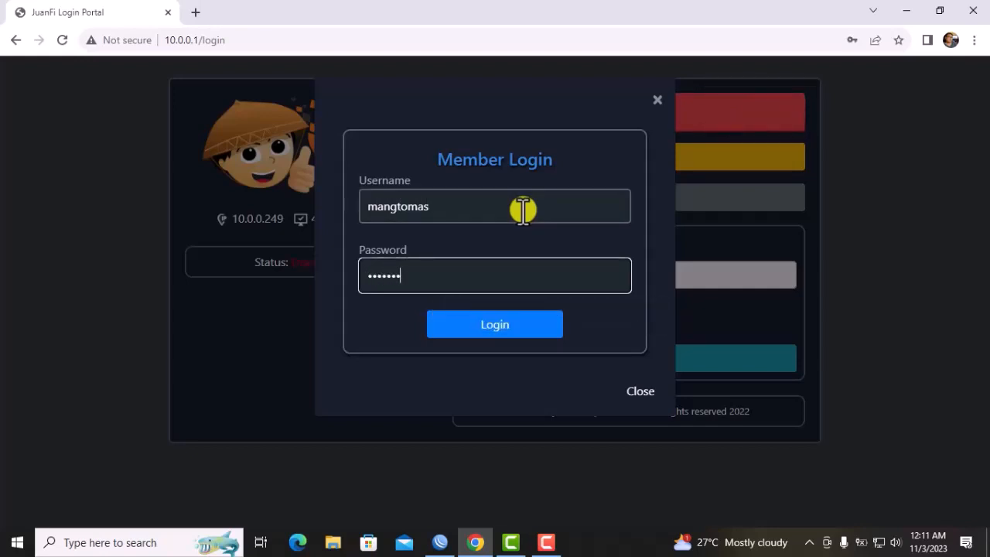
click(487, 325)
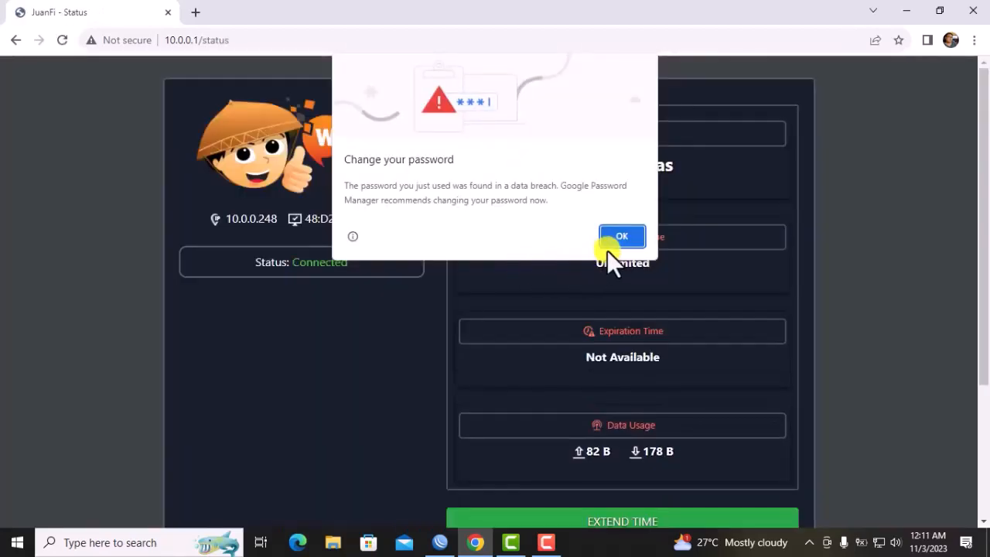
click(630, 238)
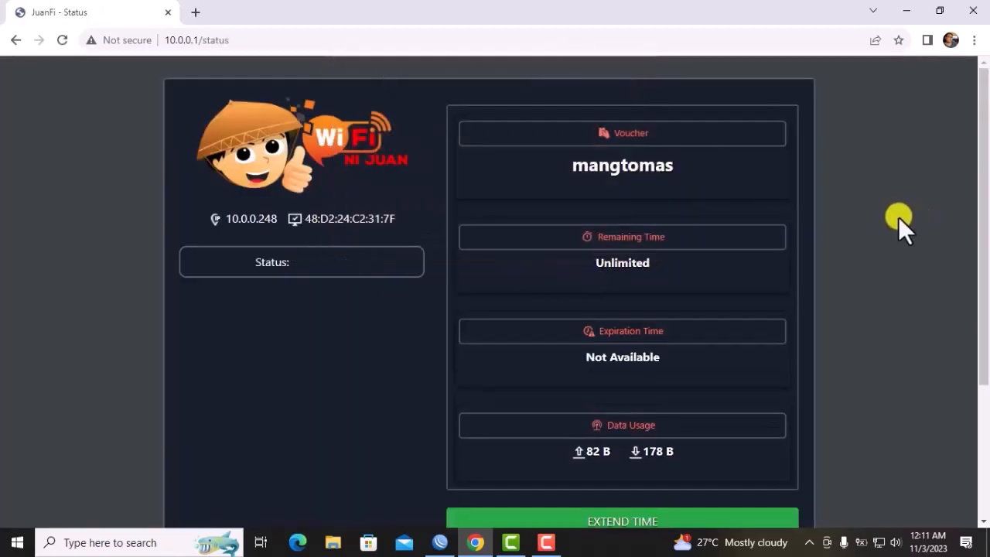
Review the member's session details on the portal status page and the member's entry in the WinBox hotspot user list.
scroll(820, 223, down, 2)
scroll(653, 242, up, 2)
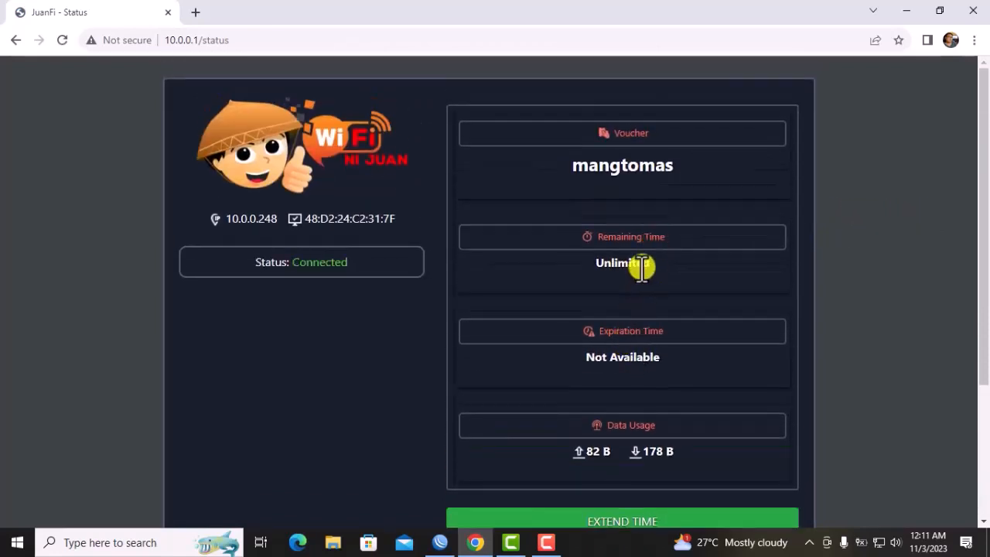
scroll(641, 269, down, 3)
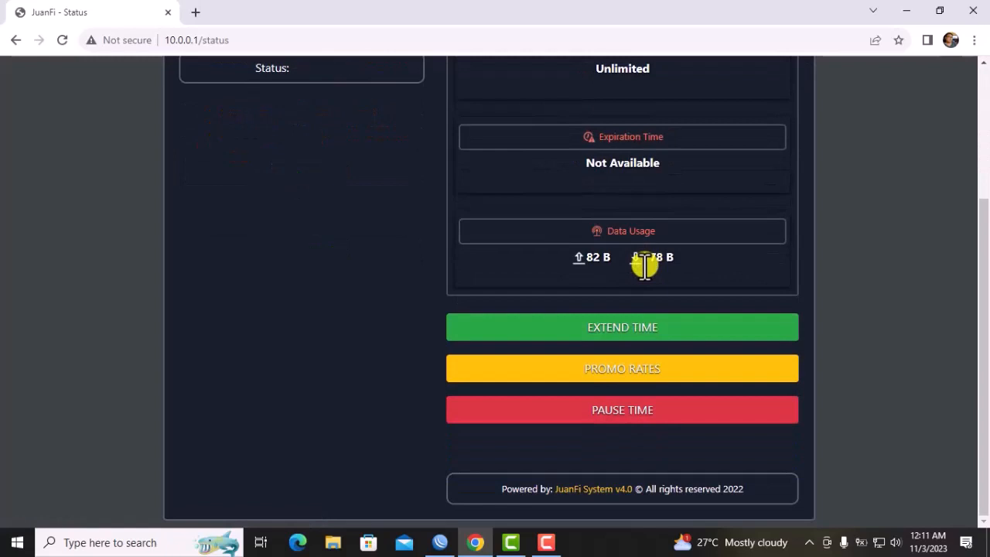
scroll(645, 265, up, 3)
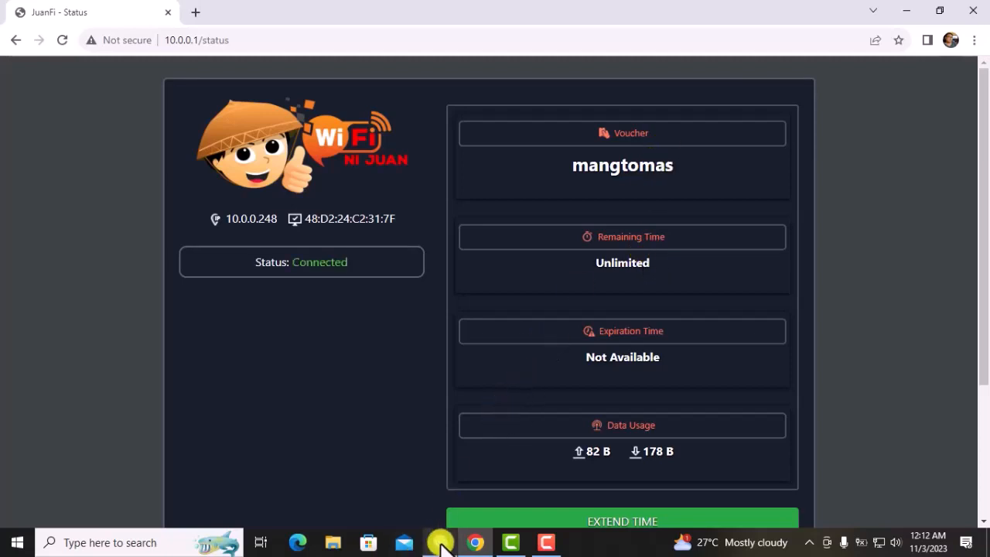
click(443, 543)
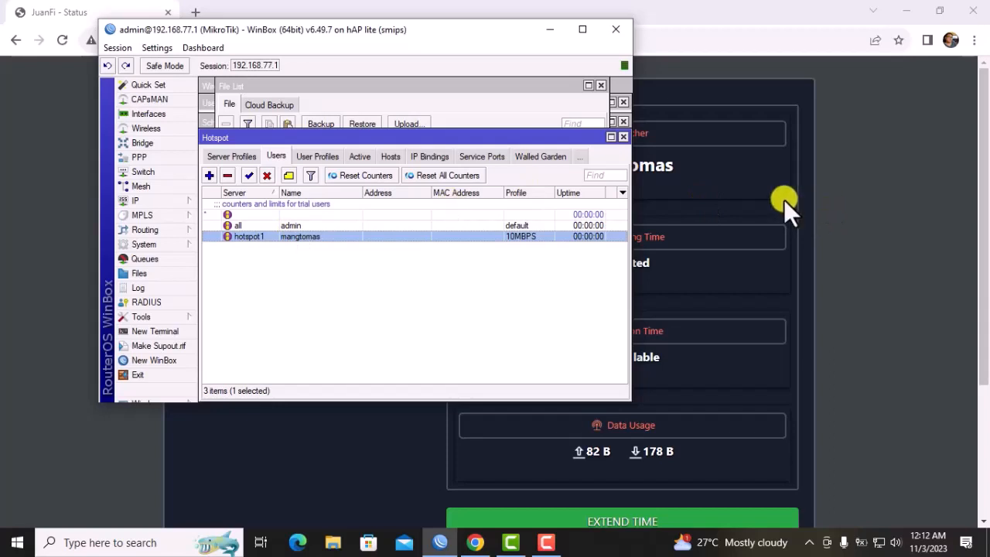
click(877, 198)
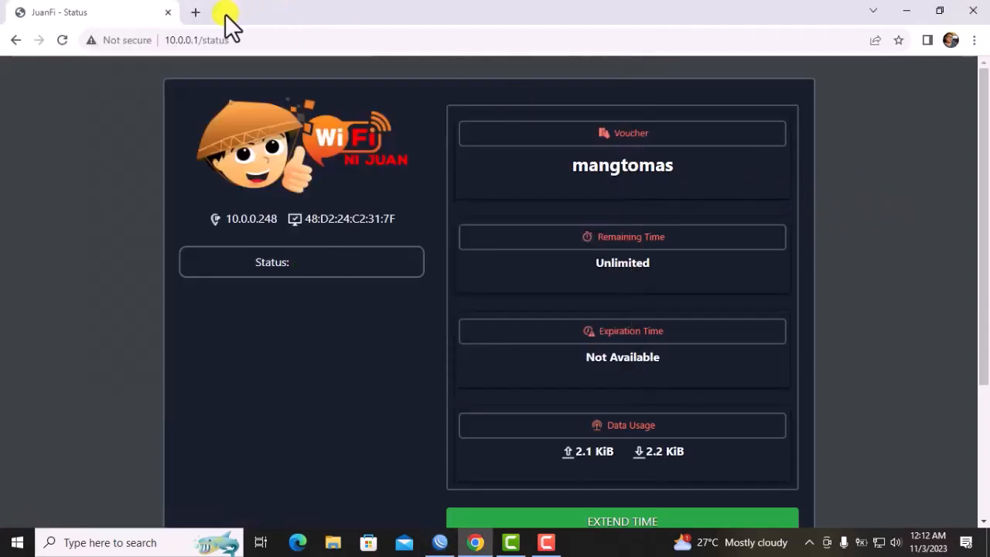
Measure the member connection's internet speed with fast.com in a new browser tab.
click(199, 12)
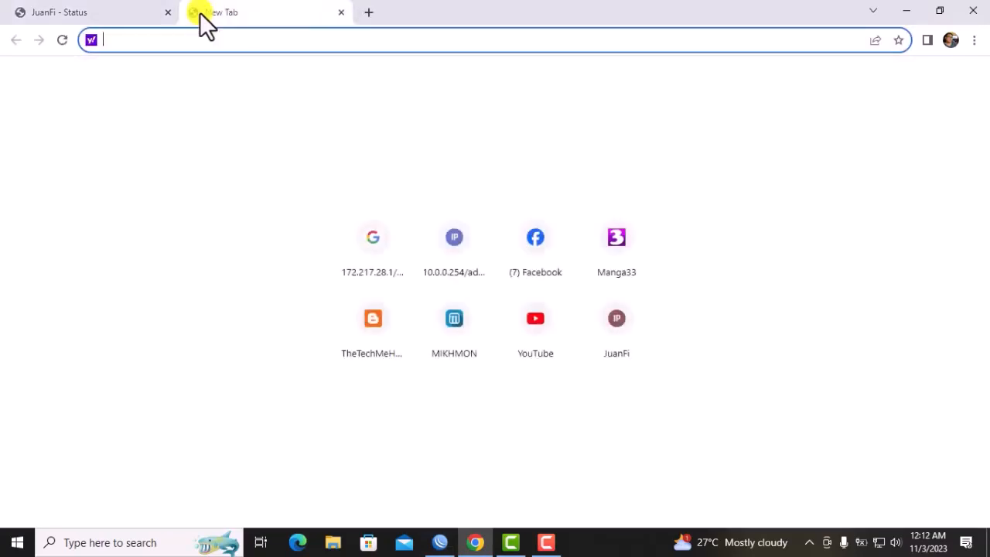
text(spe)
key(BackSpace)
key(BackSpace)
key(BackSpace)
text(f)
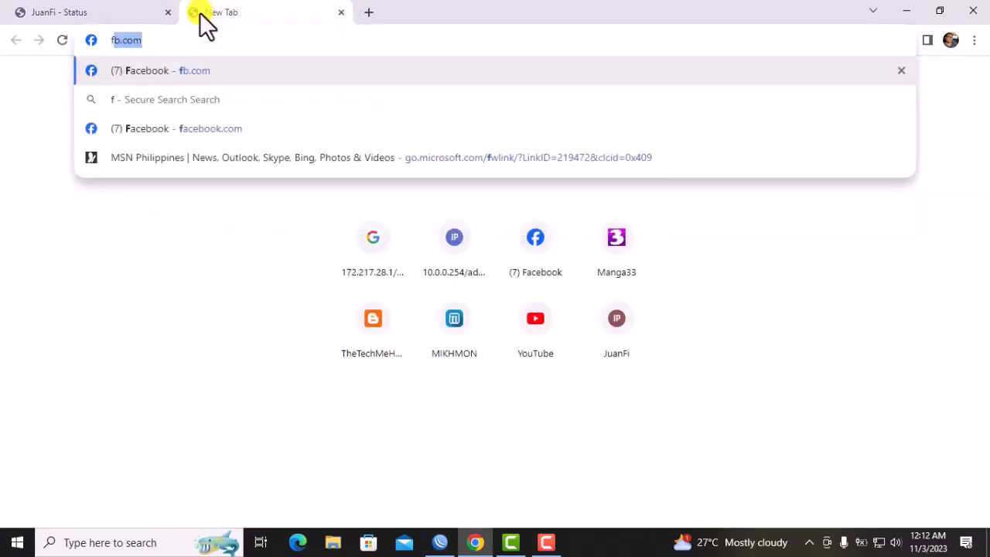
text(ast.co)
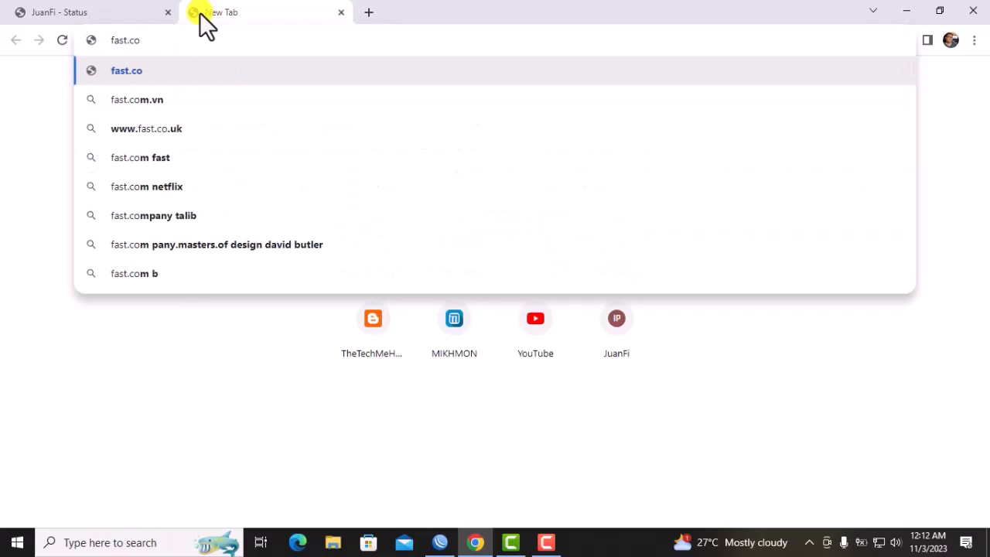
text(m)
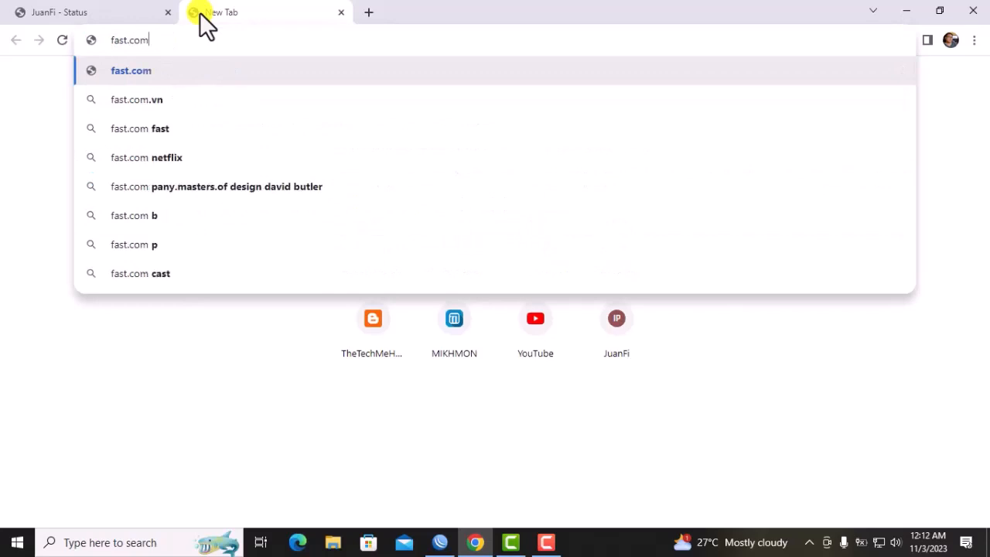
key(Return)
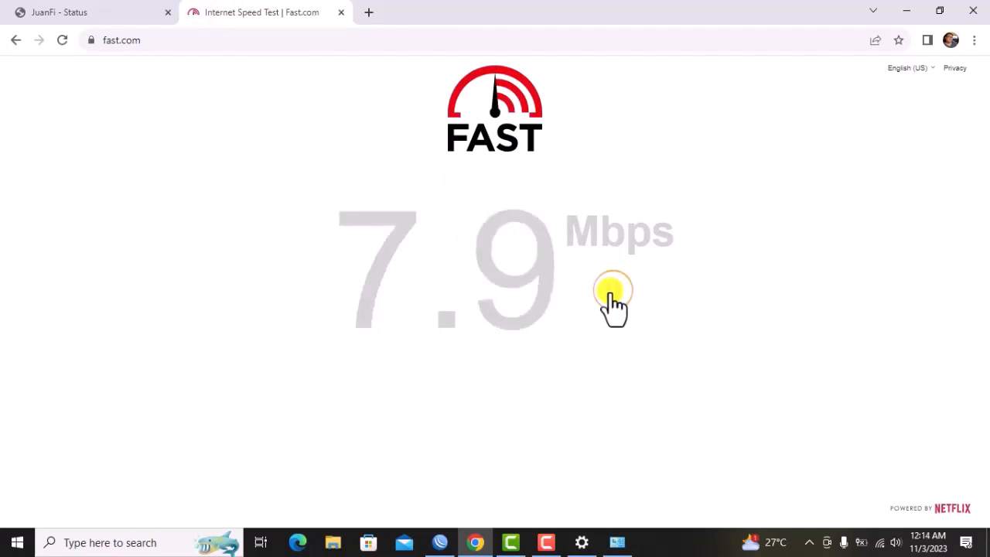
click(613, 297)
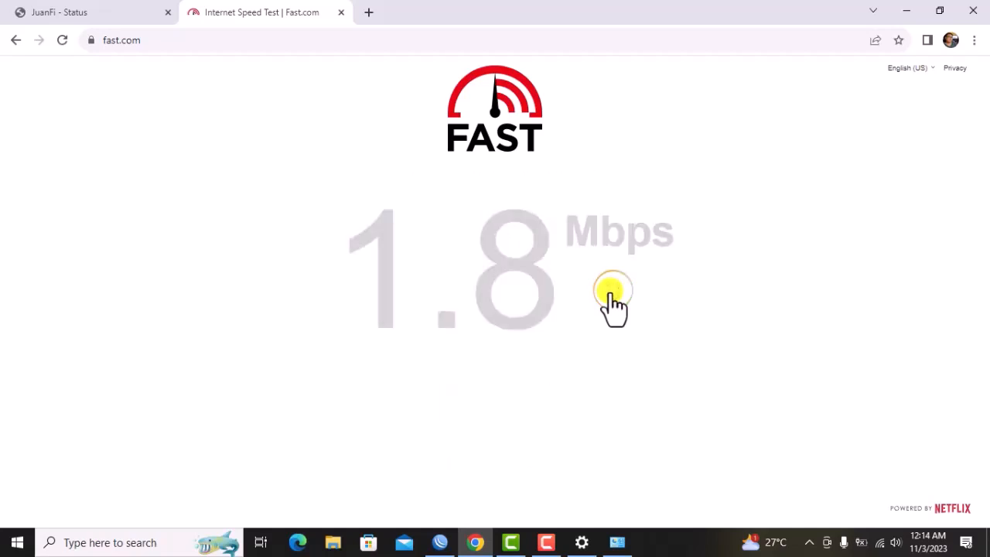